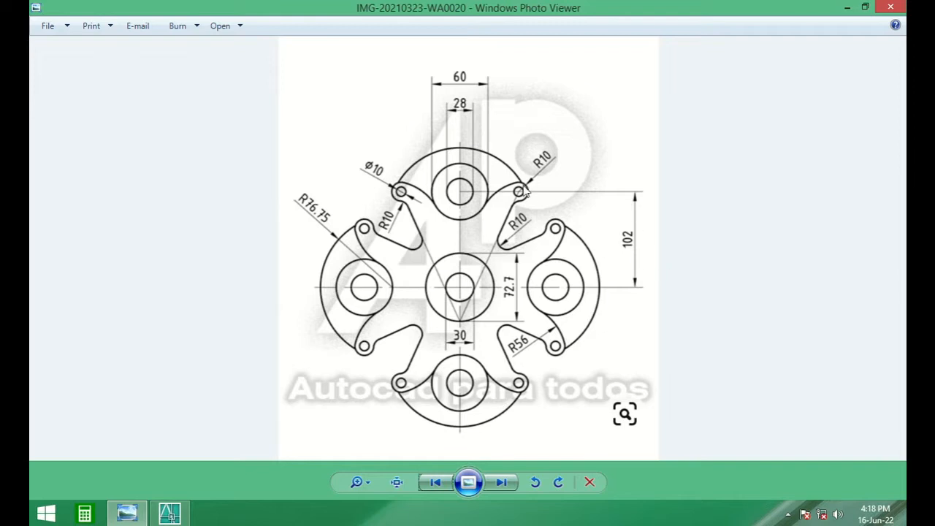
# Step: Switch to AutoCAD and draw a vertical line 102 long upward from the centre of the concentric circles
pyautogui.click(169, 514)
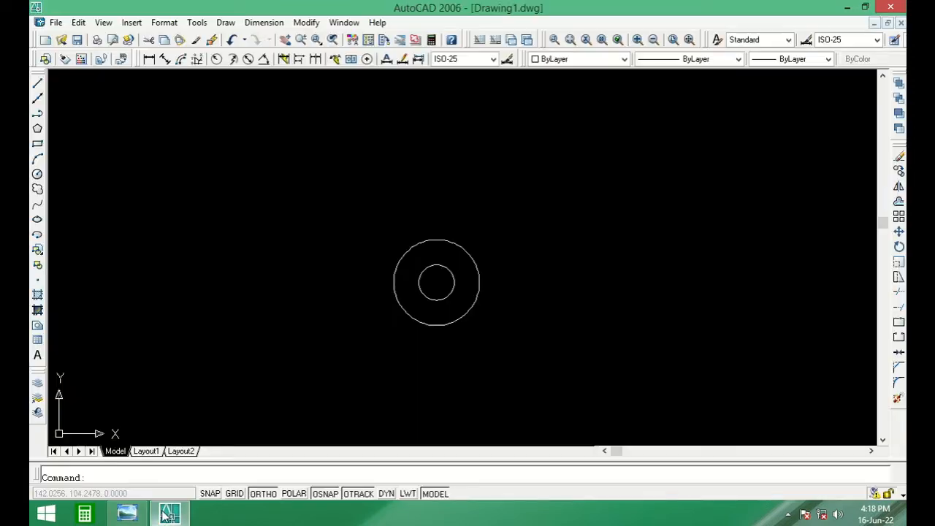
pyautogui.write('l')
pyautogui.press('Return')
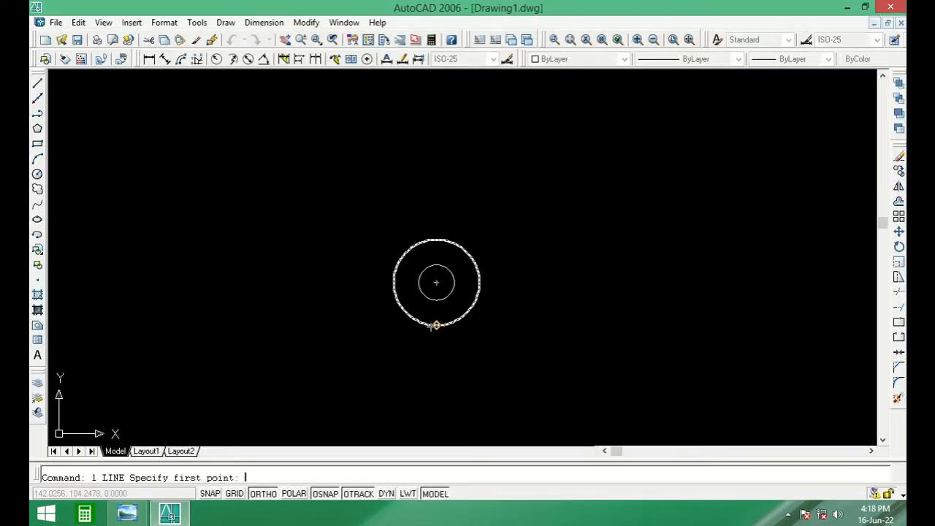
pyautogui.click(436, 282)
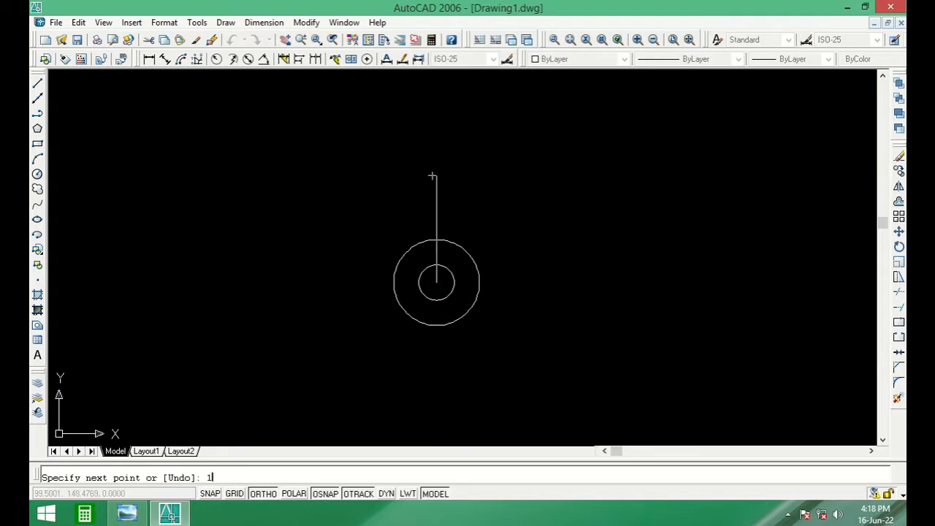
pyautogui.click(440, 191)
pyautogui.press('Return')
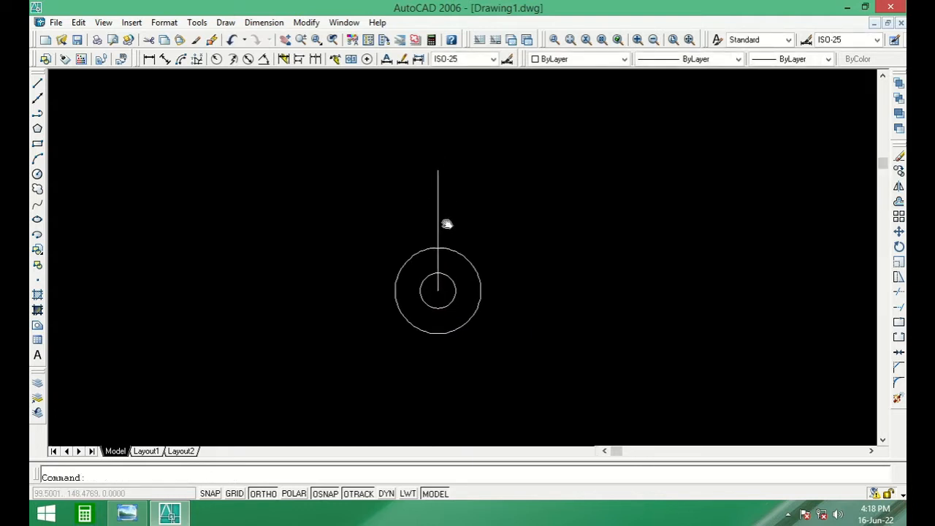
# Step: Draw a circle of diameter 28 centred on the upper end of the vertical line
pyautogui.moveTo(444, 194); pyautogui.dragTo(448, 243, button='middle')
pyautogui.write('c')
pyautogui.press('Return')
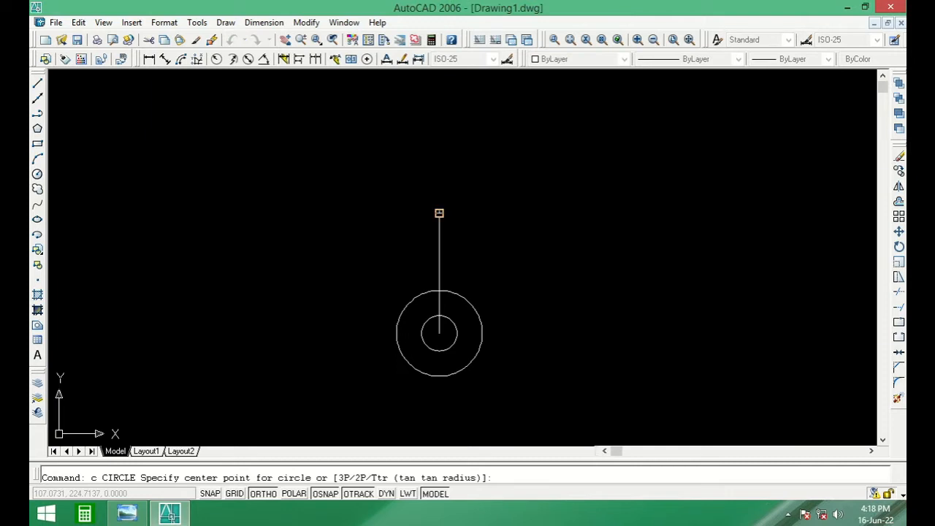
pyautogui.click(439, 213)
pyautogui.write('d')
pyautogui.press('Return')
pyautogui.write('28')
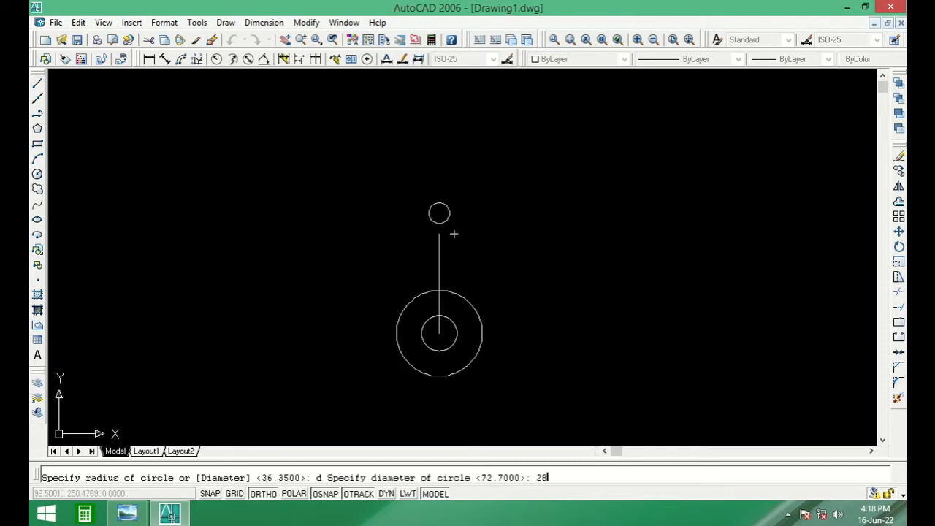
pyautogui.press('Return')
# Step: Draw a concentric circle of diameter 60 around the 28-diameter circle
pyautogui.write('c')
pyautogui.press('Return')
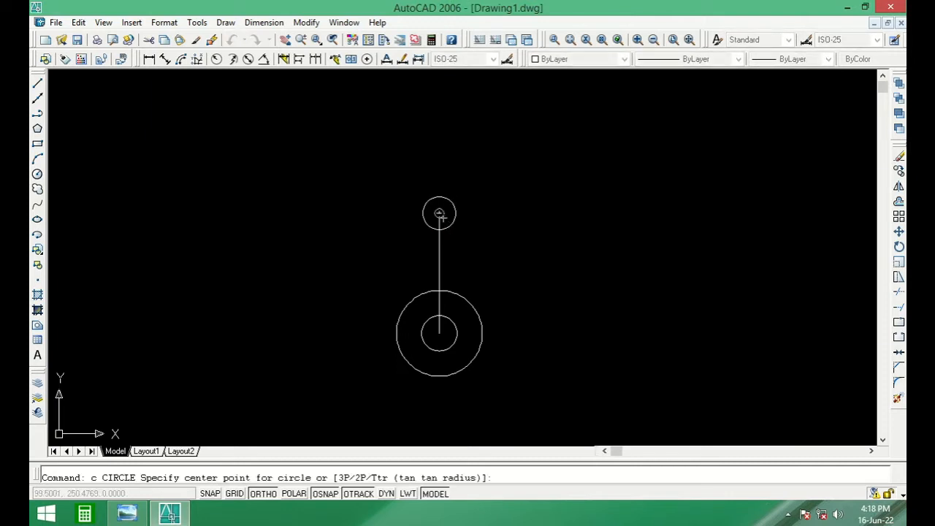
pyautogui.click(440, 213)
pyautogui.write('d')
pyautogui.press('Return')
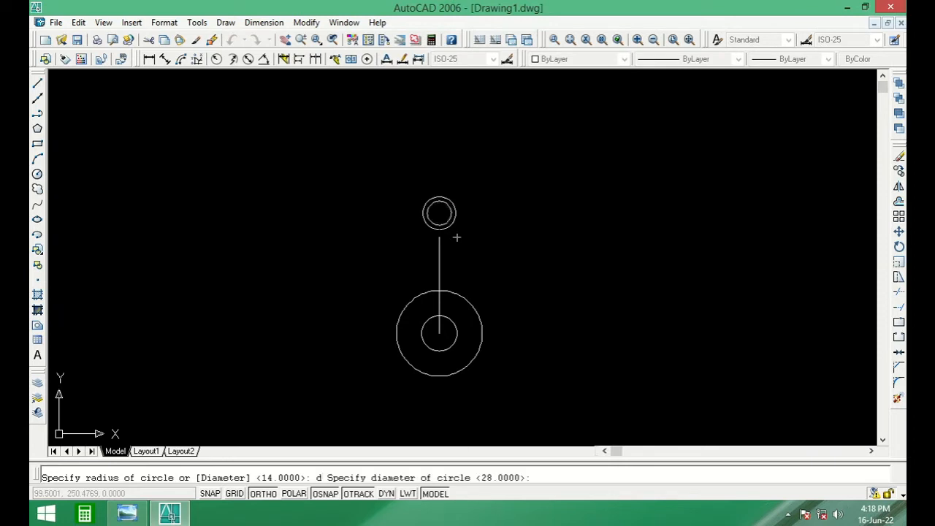
pyautogui.write('60')
pyautogui.press('Return')
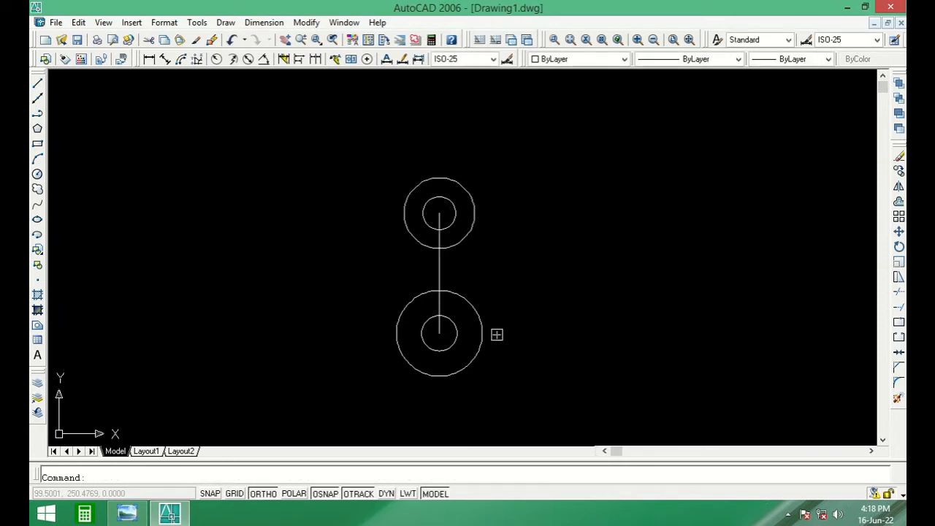
# Step: Check the reference drawing, then draw a line from the lower circle's bottom quadrant tangent to the right side of its inner circle
pyautogui.scroll(-2, 491, 335)
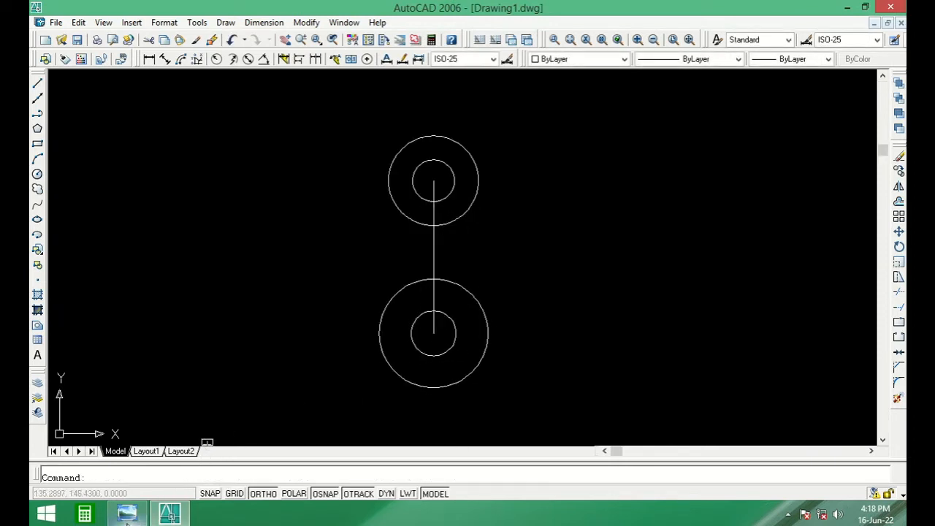
pyautogui.click(127, 514)
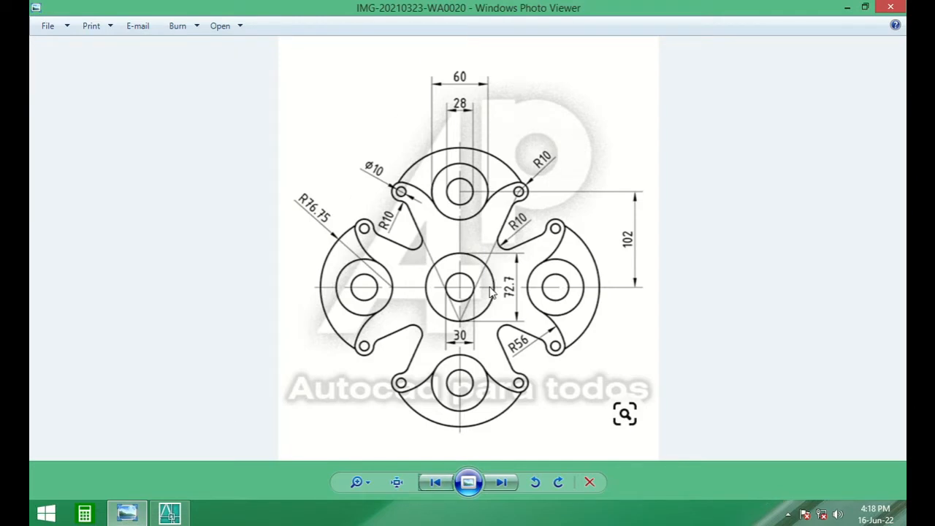
pyautogui.scroll(3, 488, 288)
pyautogui.moveTo(484, 239); pyautogui.dragTo(483, 256)
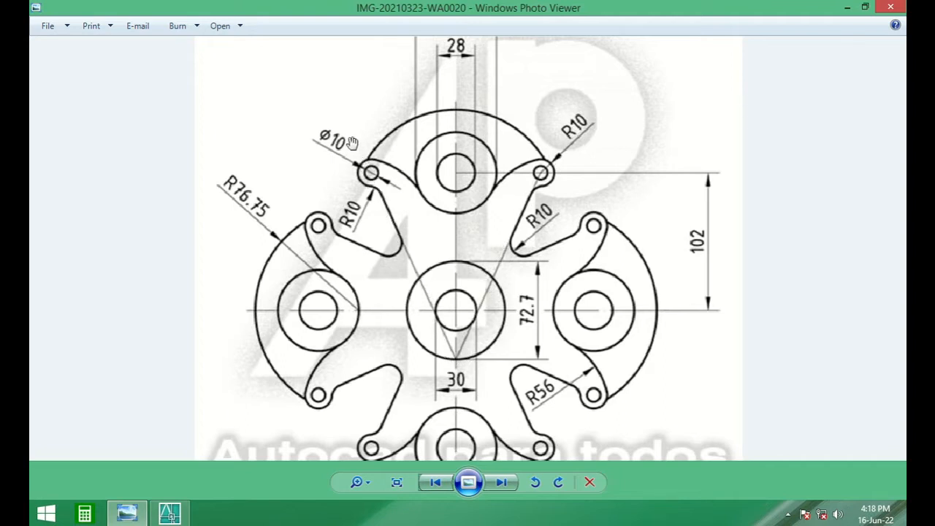
pyautogui.click(182, 517)
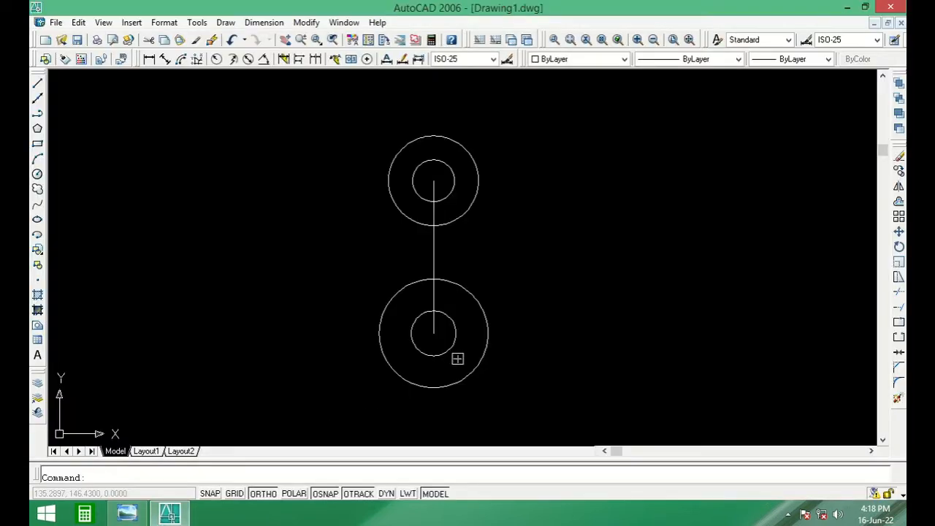
pyautogui.write('l')
pyautogui.press('Return')
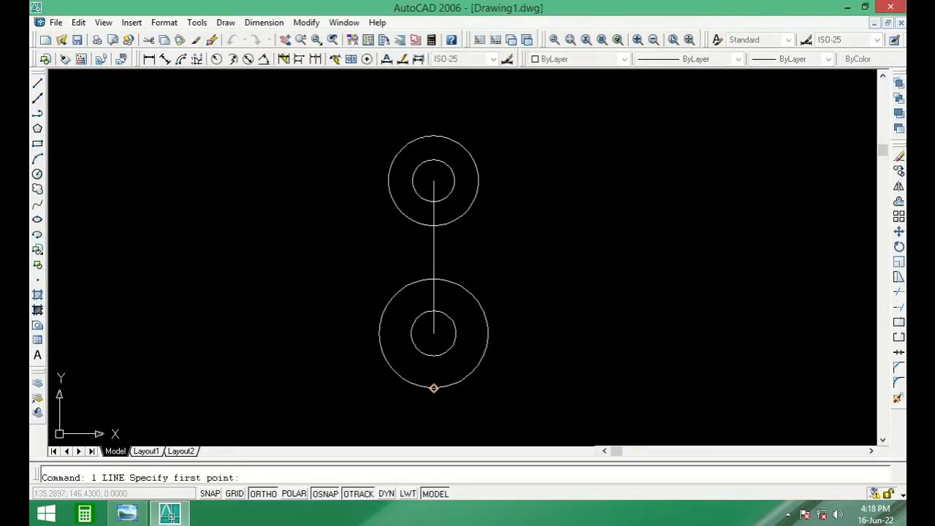
pyautogui.click(433, 388)
pyautogui.scroll(5, 450, 360)
pyautogui.click(459, 315)
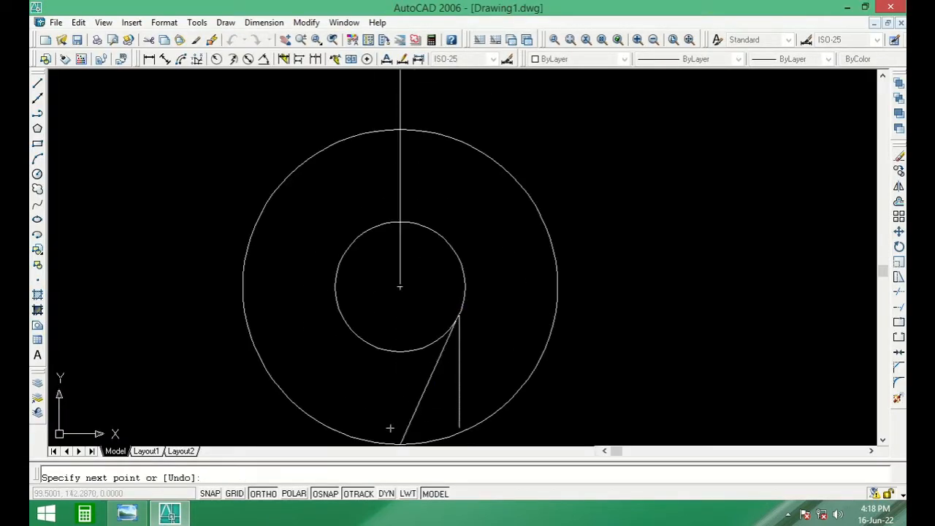
pyautogui.moveTo(395, 438); pyautogui.dragTo(393, 372, button='middle')
pyautogui.click(395, 378)
pyautogui.press('Return')
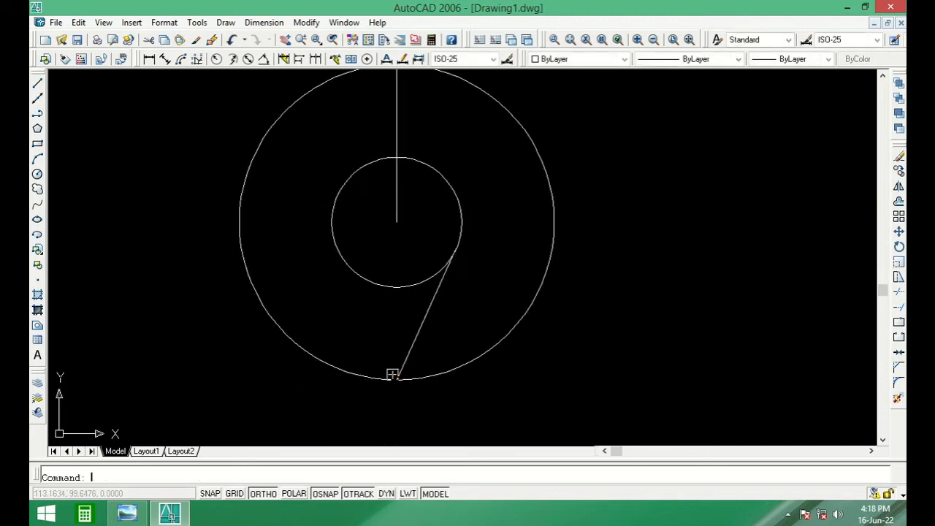
# Step: Draw a matching line from the same bottom quadrant point tangent to the left side of the inner circle
pyautogui.press('Return')
pyautogui.click(396, 378)
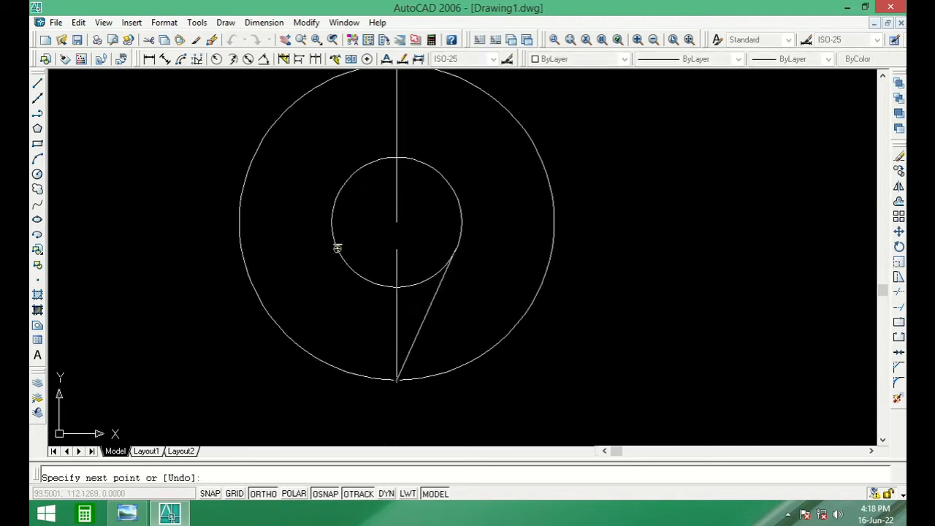
pyautogui.click(337, 248)
pyautogui.press('Return')
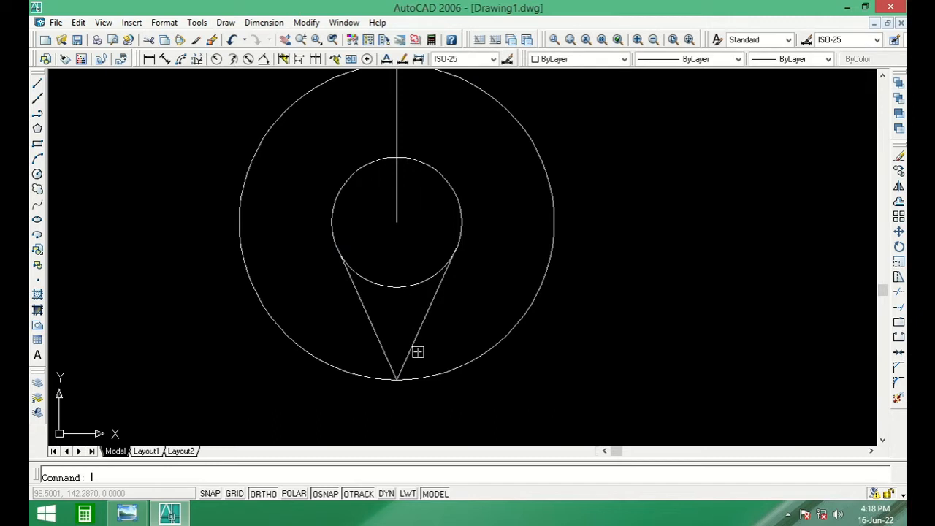
# Step: Extend both tangent lines upward to the outer circle of the lower pair
pyautogui.scroll(-2, 417, 352)
pyautogui.moveTo(424, 328); pyautogui.dragTo(397, 376, button='middle')
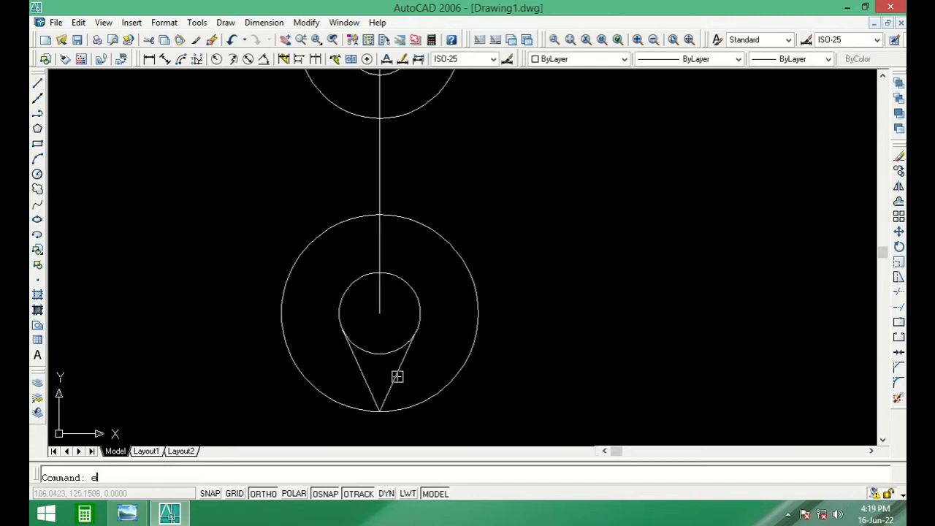
pyautogui.write('ex')
pyautogui.press('Return')
pyautogui.press('Return')
pyautogui.click(398, 371)
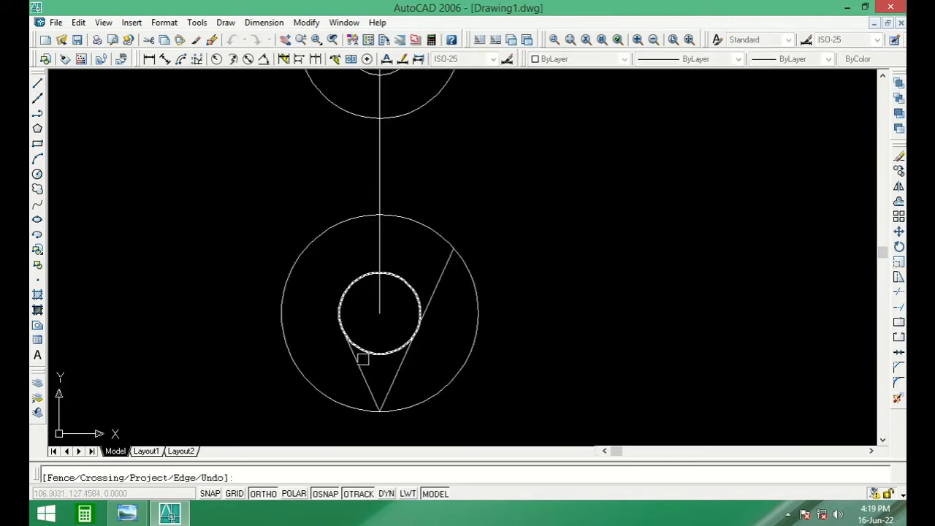
pyautogui.click(357, 365)
pyautogui.scroll(-3, 362, 367)
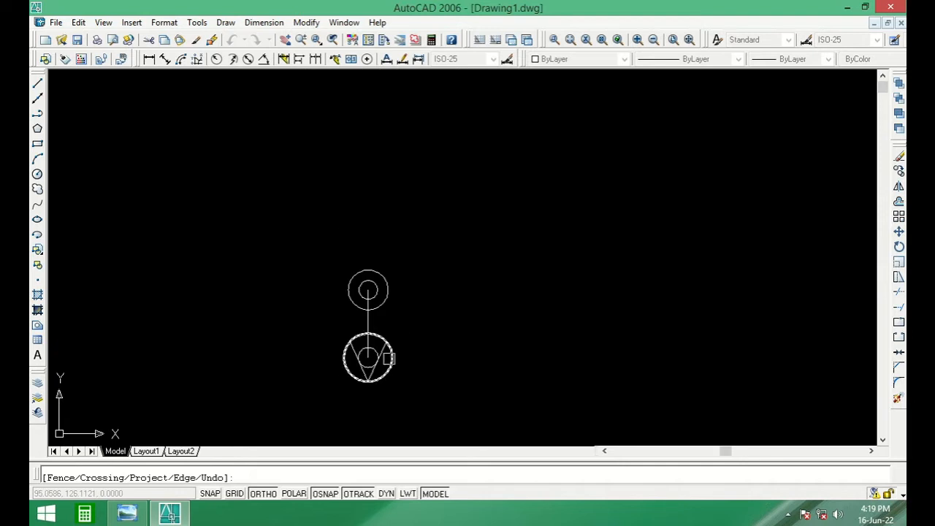
pyautogui.press('Return')
# Step: Draw a horizontal line about 128 long to the right from the centre of the upper circles
pyautogui.write('l')
pyautogui.press('Return')
pyautogui.scroll(3, 371, 294)
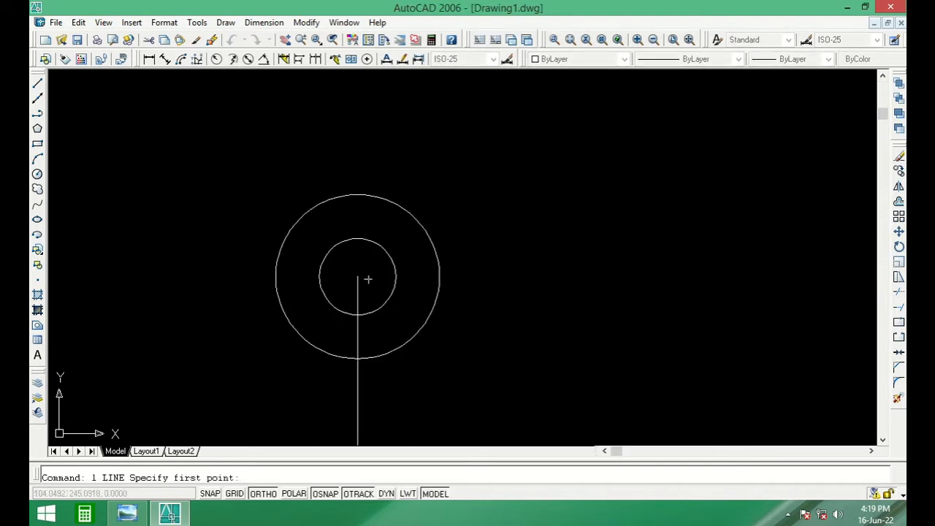
pyautogui.click(357, 277)
pyautogui.click(706, 277)
pyautogui.scroll(-4, 706, 284)
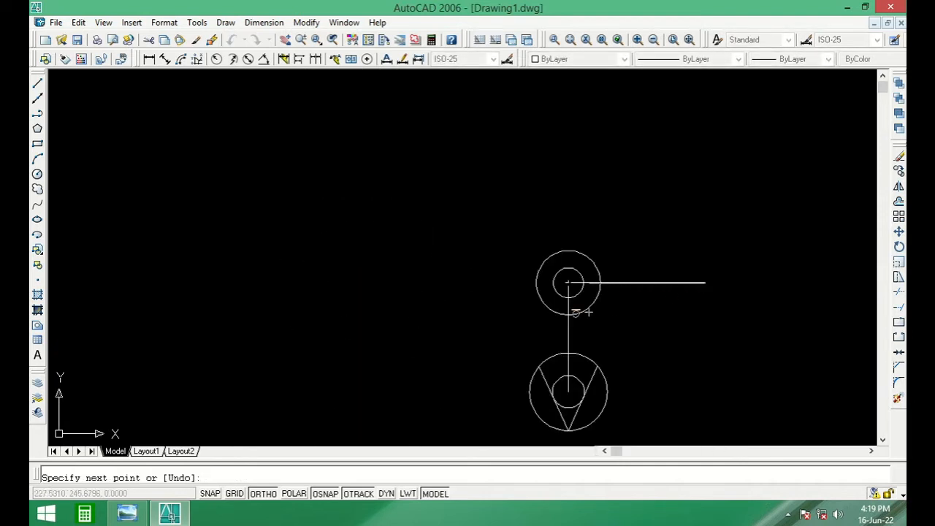
pyautogui.press('Return')
# Step: Draw a horizontal line about 105 long to the left from the upper circles' centre, checking it against the reference drawing
pyautogui.press('Return')
pyautogui.click(568, 283)
pyautogui.click(456, 288)
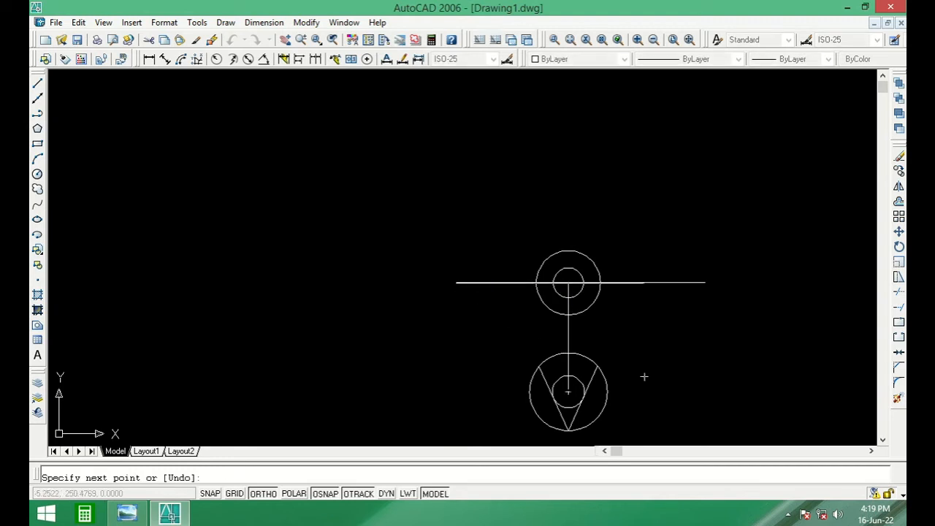
pyautogui.click(143, 513)
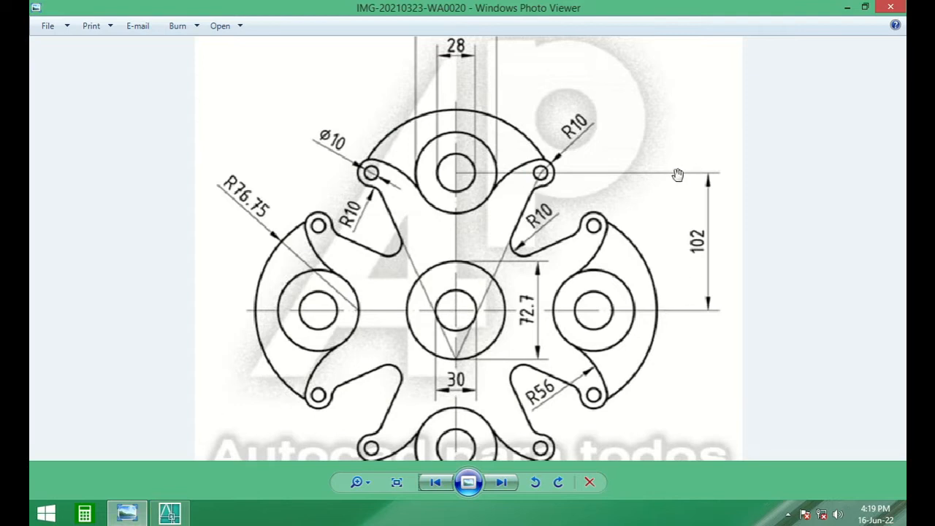
pyautogui.click(159, 515)
pyautogui.press('Escape')
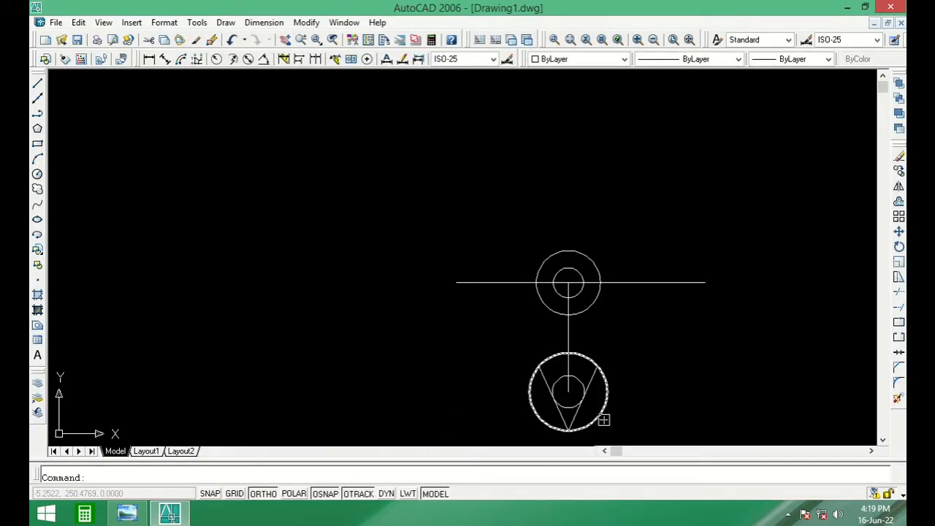
# Step: Extend both slanted tangent lines up to the horizontal lines through the upper circles' centre
pyautogui.press('Return')
pyautogui.press('Return')
pyautogui.click(590, 382)
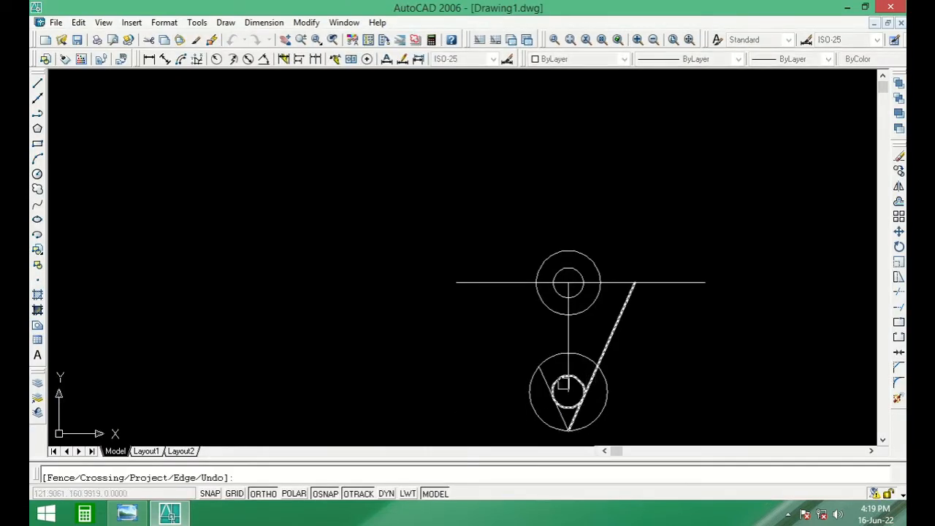
pyautogui.click(539, 378)
pyautogui.press('Return')
# Step: Trim the horizontal lines' ends that overhang the two slanted lines
pyautogui.write('tr')
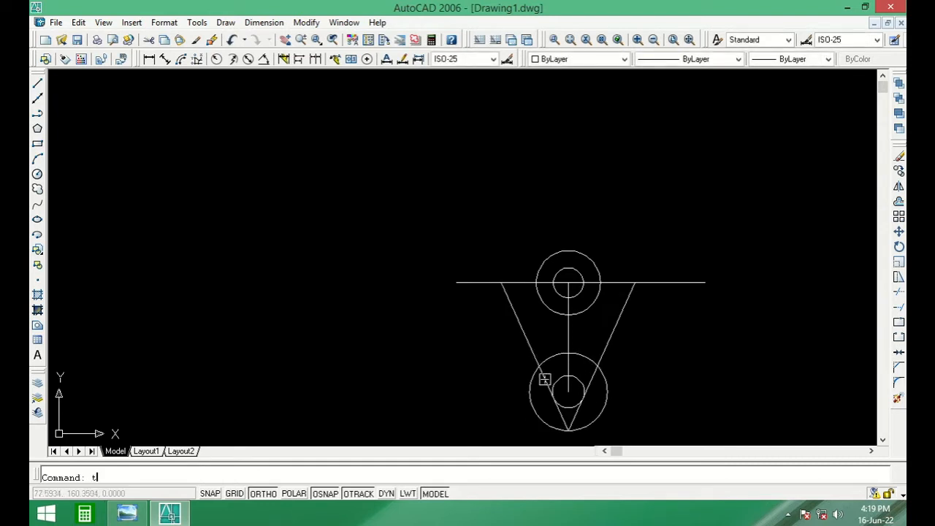
pyautogui.press('Return')
pyautogui.press('Return')
pyautogui.click(694, 283)
pyautogui.click(480, 282)
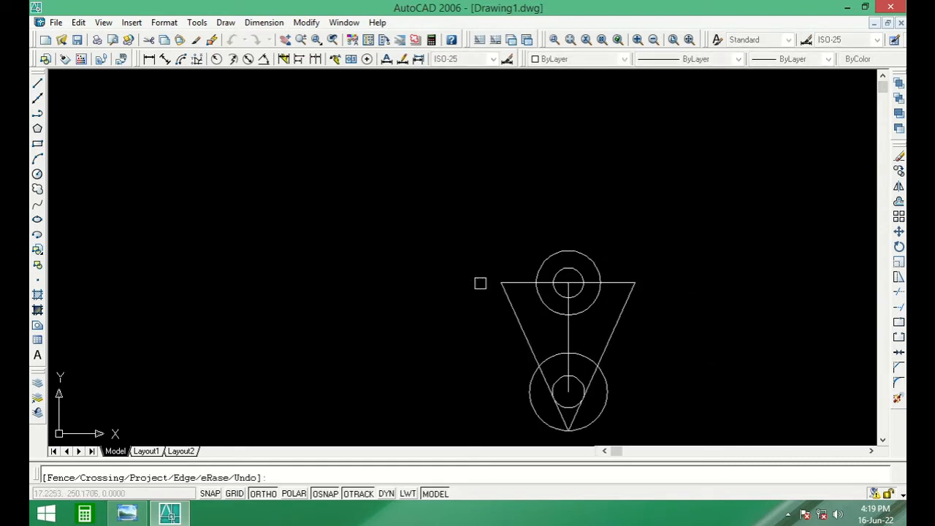
pyautogui.press('Return')
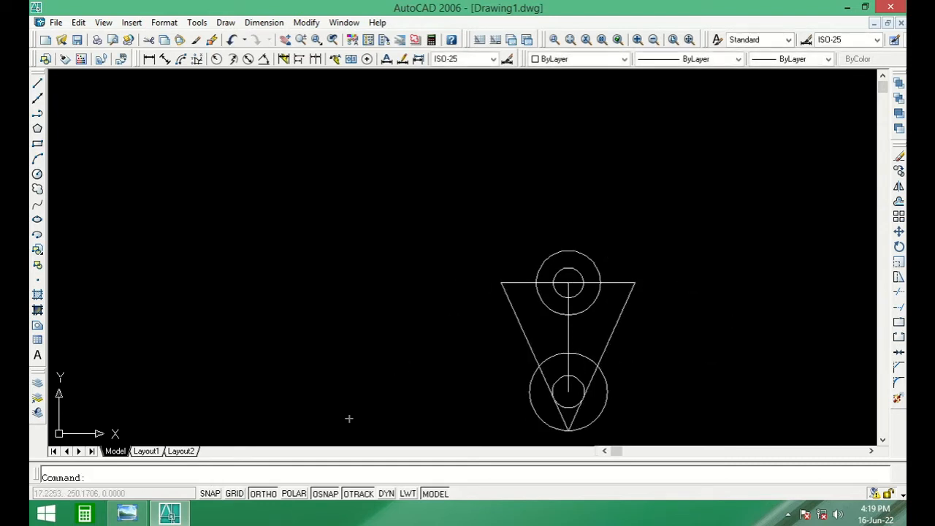
# Step: Check the reference drawing, then draw a circle of diameter 10 at the right corner where the slanted and horizontal lines meet
pyautogui.click(127, 514)
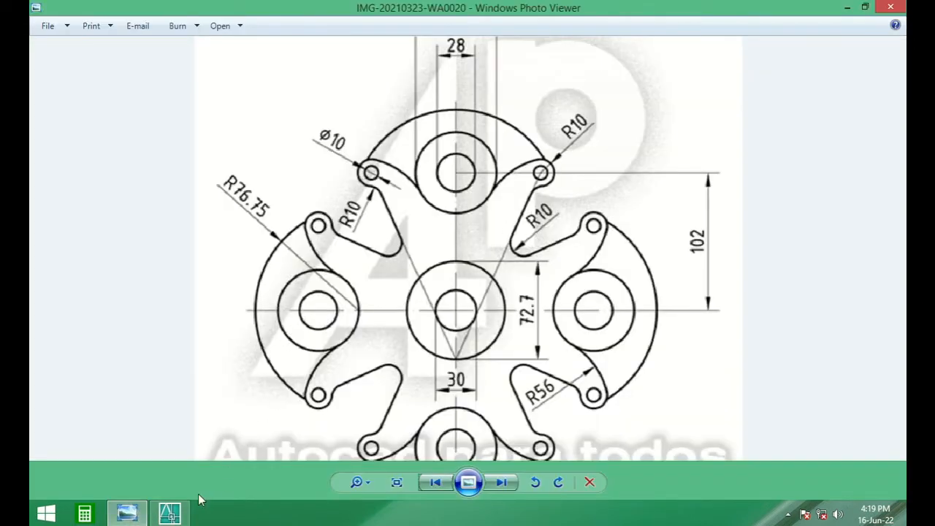
pyautogui.click(170, 514)
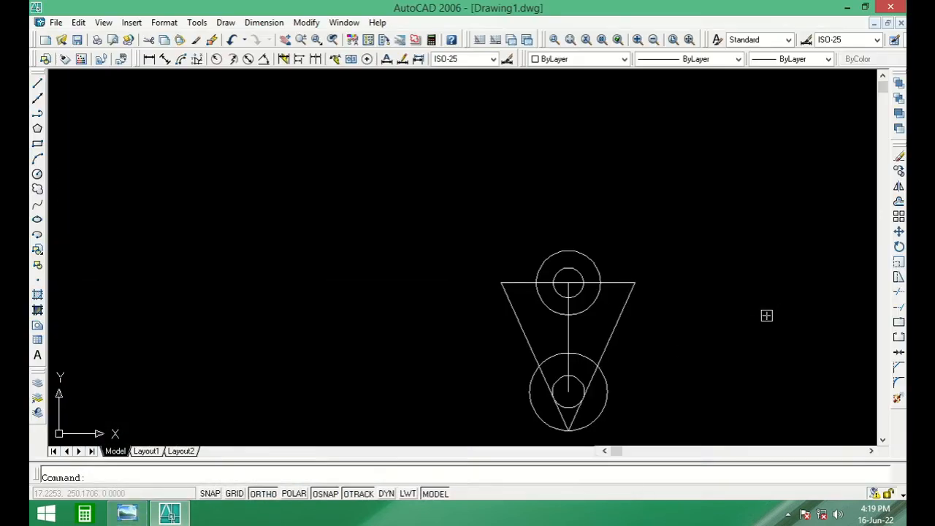
pyautogui.write('c')
pyautogui.press('Return')
pyautogui.scroll(3, 652, 303)
pyautogui.click(626, 271)
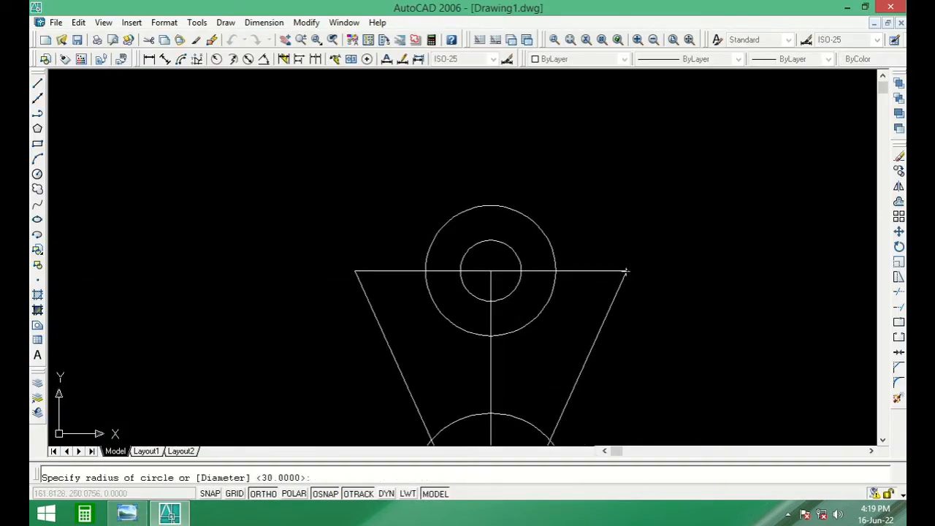
pyautogui.write('d')
pyautogui.press('Return')
pyautogui.write('10')
pyautogui.press('Return')
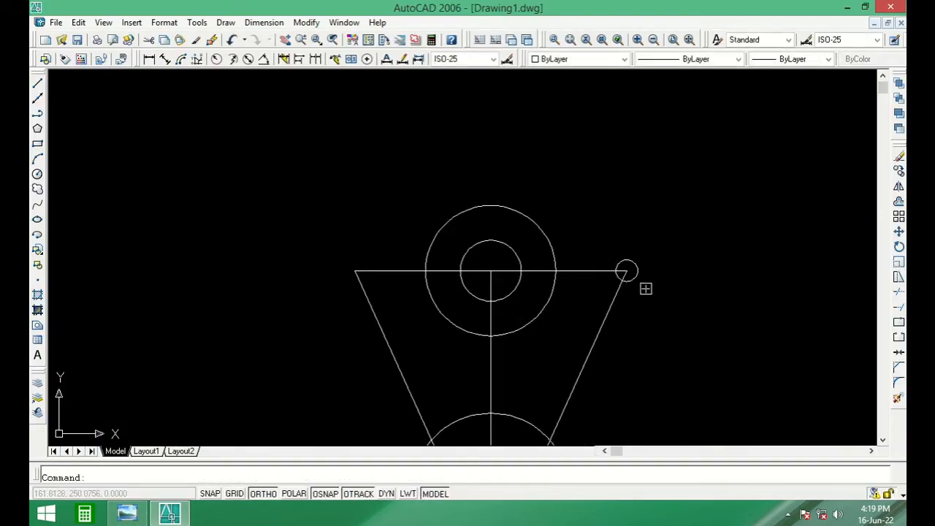
# Step: Draw a circle of diameter 20 concentric with the small circle at the upper arm's right corner
pyautogui.write('c')
pyautogui.scroll(3, 646, 289)
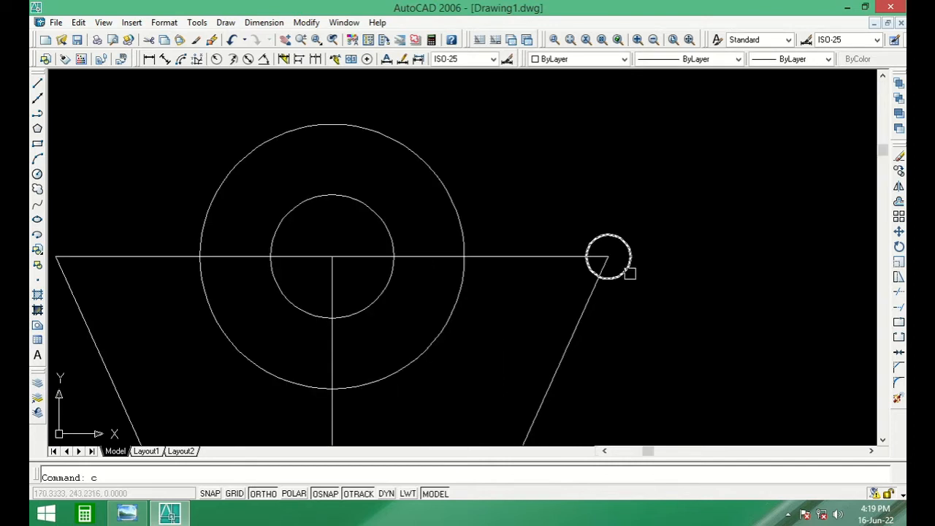
pyautogui.press('Return')
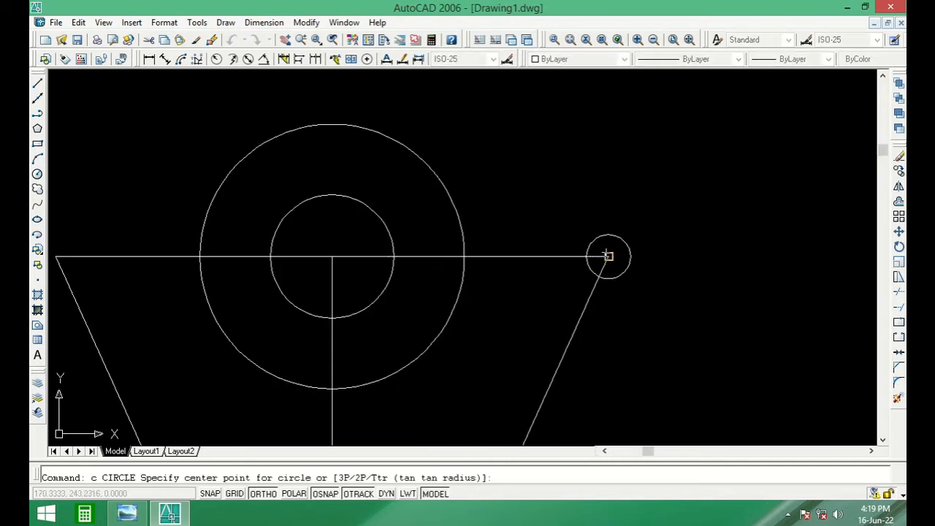
pyautogui.click(608, 258)
pyautogui.write('d')
pyautogui.press('Return')
pyautogui.write('20')
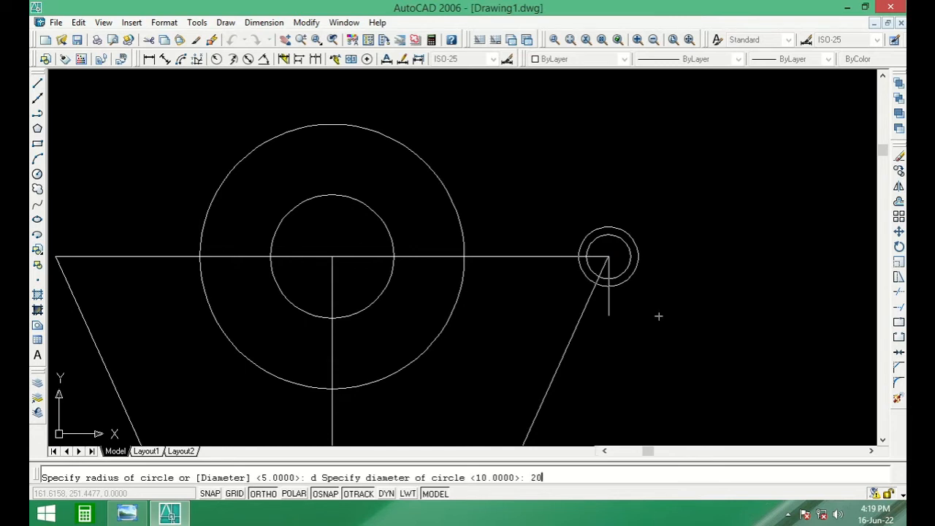
pyautogui.press('Return')
# Step: Copy both small corner circles from the right corner to the left corner where the slanted and horizontal lines meet
pyautogui.click(658, 316)
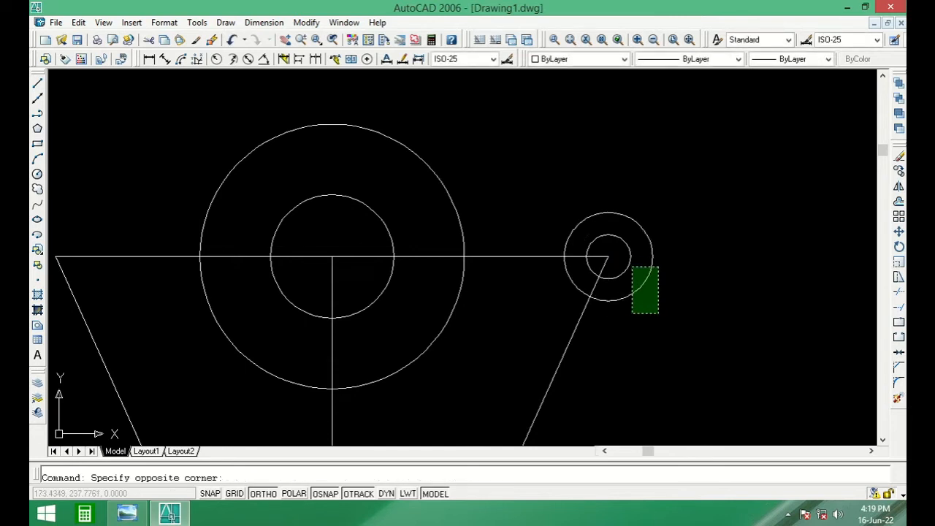
pyautogui.click(631, 256)
pyautogui.write('co')
pyautogui.press('Return')
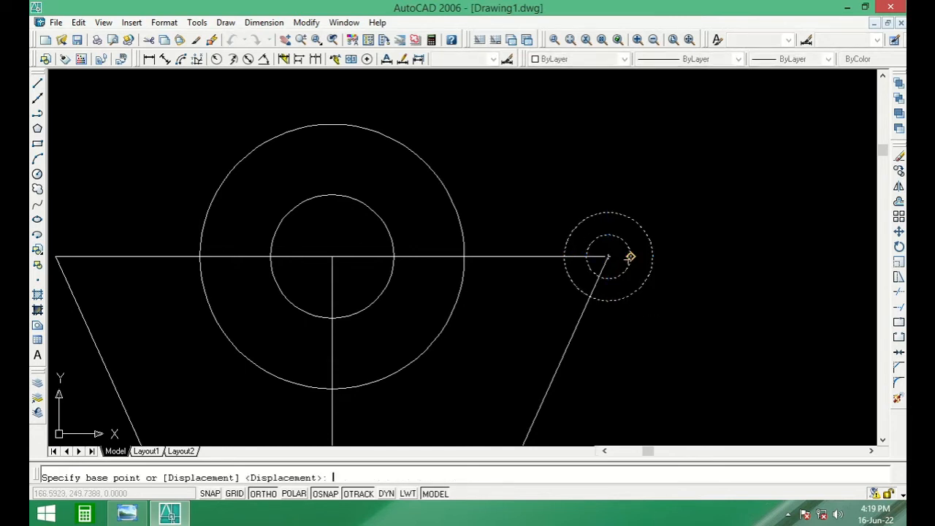
pyautogui.click(609, 256)
pyautogui.scroll(-4, 609, 259)
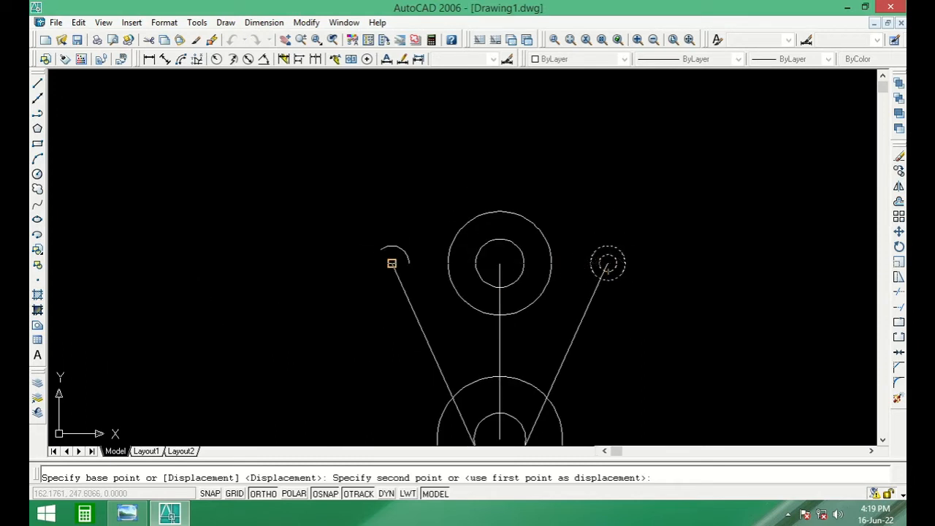
pyautogui.click(392, 263)
pyautogui.press('Return')
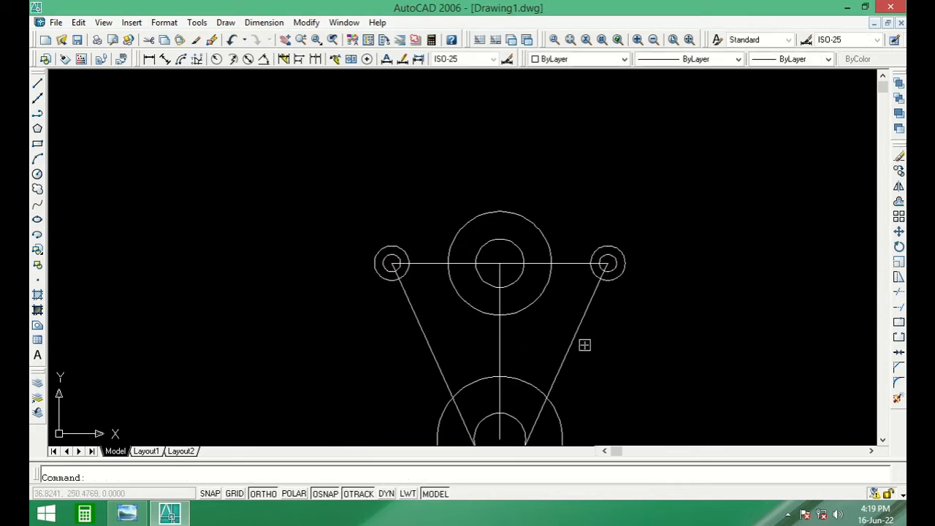
# Step: Delete the vertical construction line joining the upper circles' centre to the central circles' centre
pyautogui.moveTo(578, 334); pyautogui.dragTo(573, 289, button='middle')
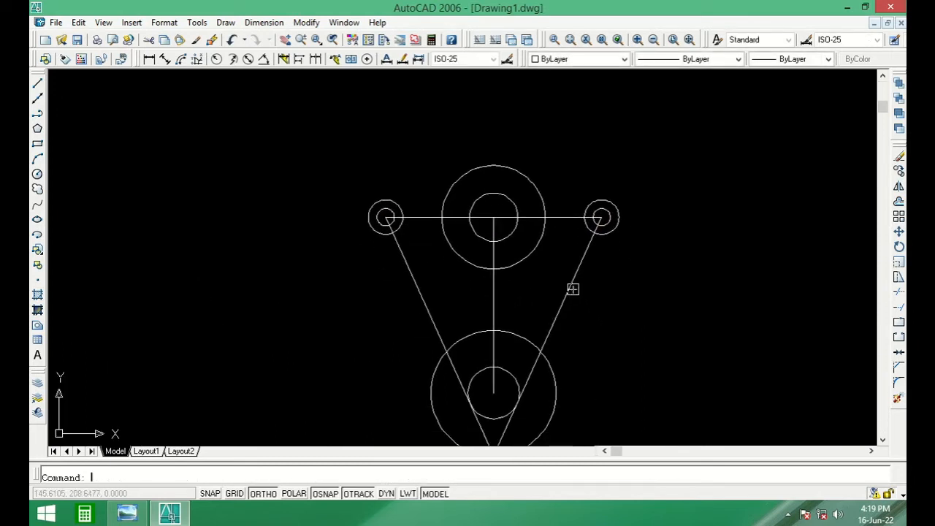
pyautogui.scroll(-2, 573, 290)
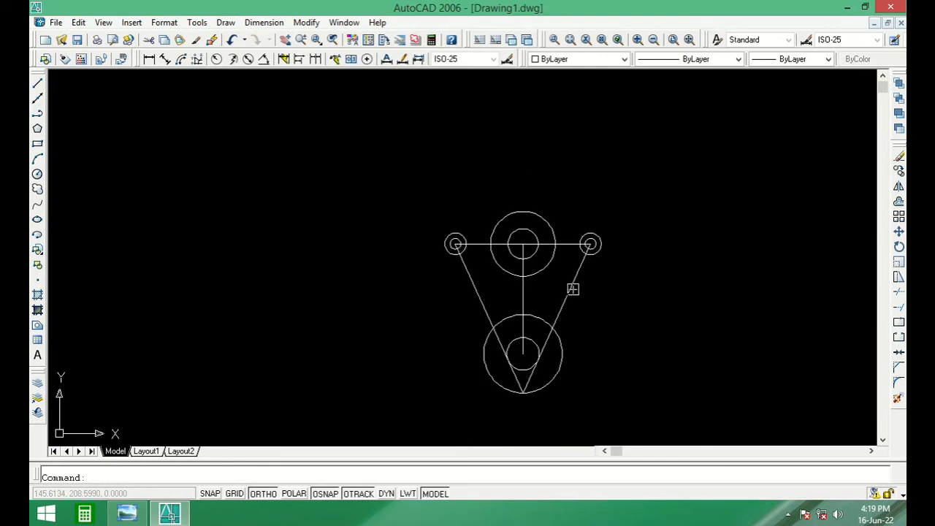
pyautogui.click(530, 292)
pyautogui.press('Delete')
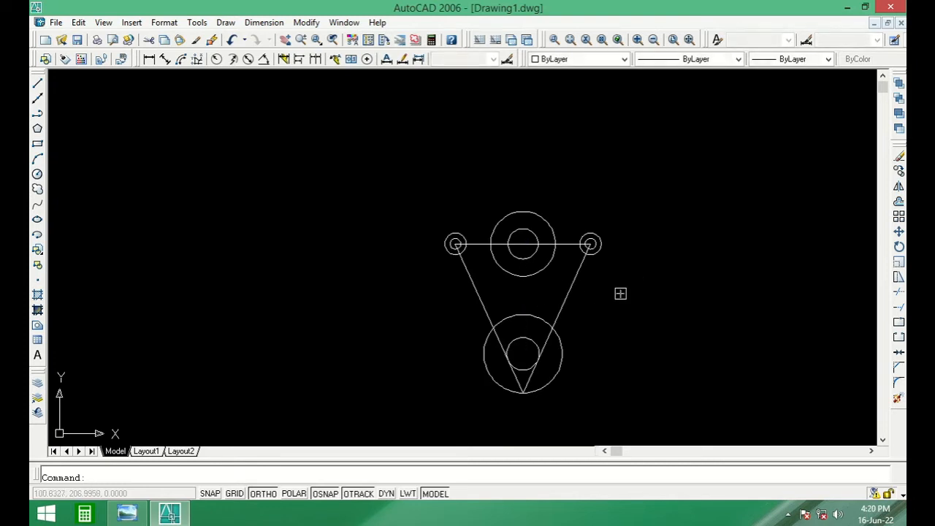
# Step: Polar array the upper arm's circles and lines around the central circles' centre, with 4 items over 360 degrees
pyautogui.click(620, 293)
pyautogui.click(399, 181)
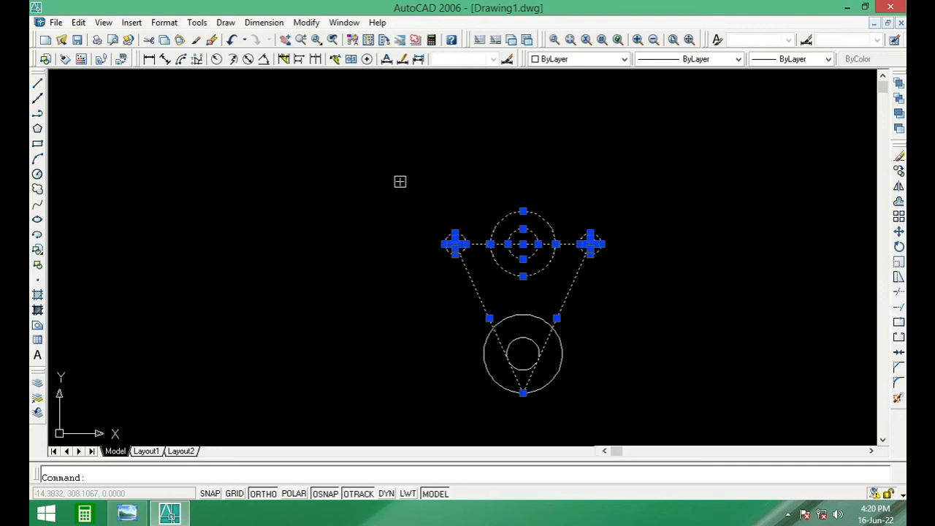
pyautogui.write('ar')
pyautogui.press('Return')
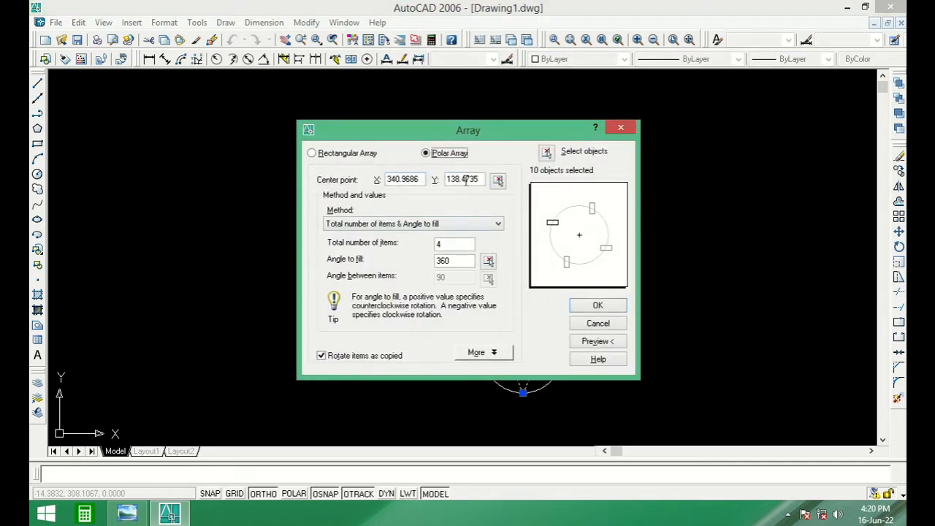
pyautogui.click(498, 180)
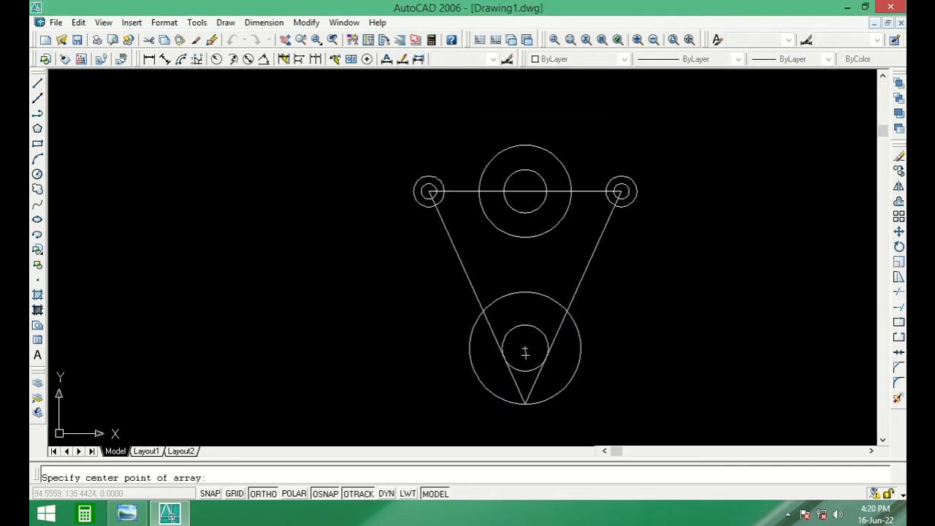
pyautogui.click(525, 347)
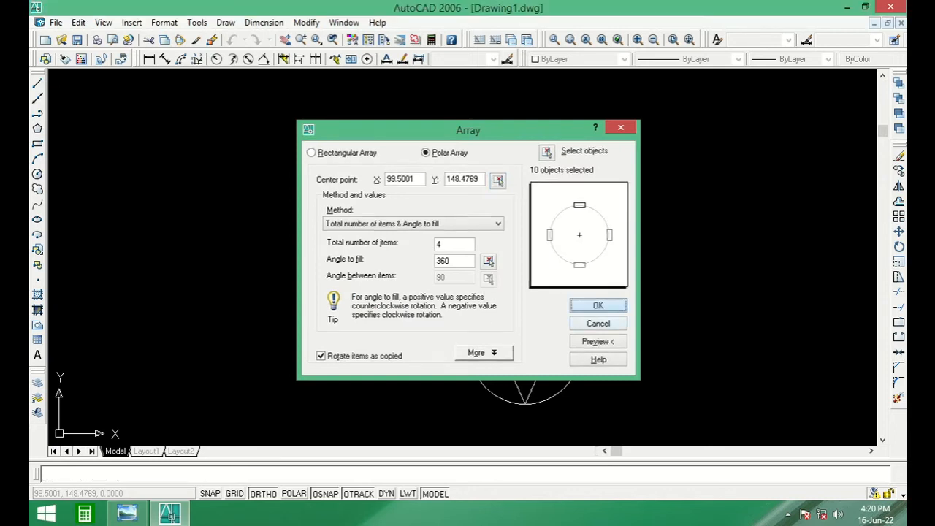
pyautogui.click(597, 306)
pyautogui.scroll(-2, 593, 329)
pyautogui.moveTo(592, 329)
pyautogui.mouseDown(button='middle')
pyautogui.moveTo(552, 309)
pyautogui.moveTo(560, 290)
pyautogui.moveTo(551, 295)
pyautogui.mouseUp(button='middle')
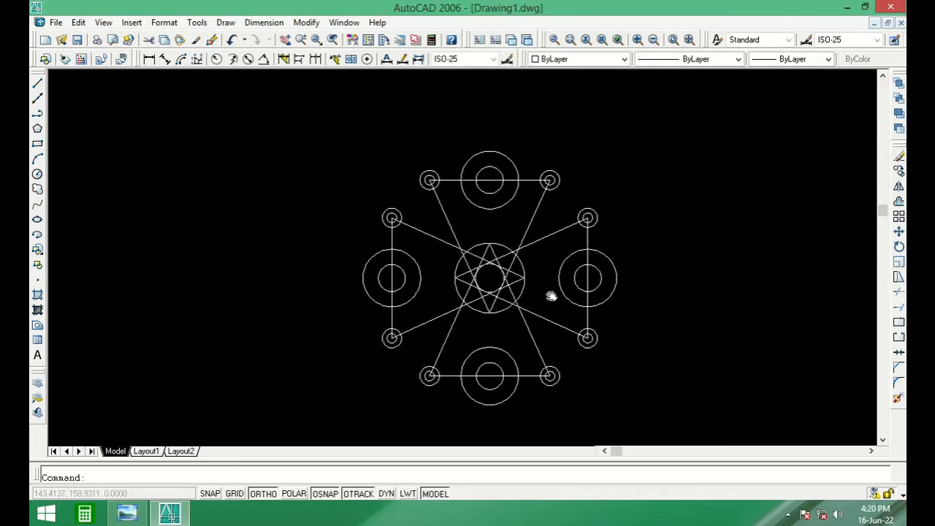
# Step: Check the reference drawing, then fillet the crossing slanted lines between the upper and right arms with radius 10
pyautogui.click(127, 513)
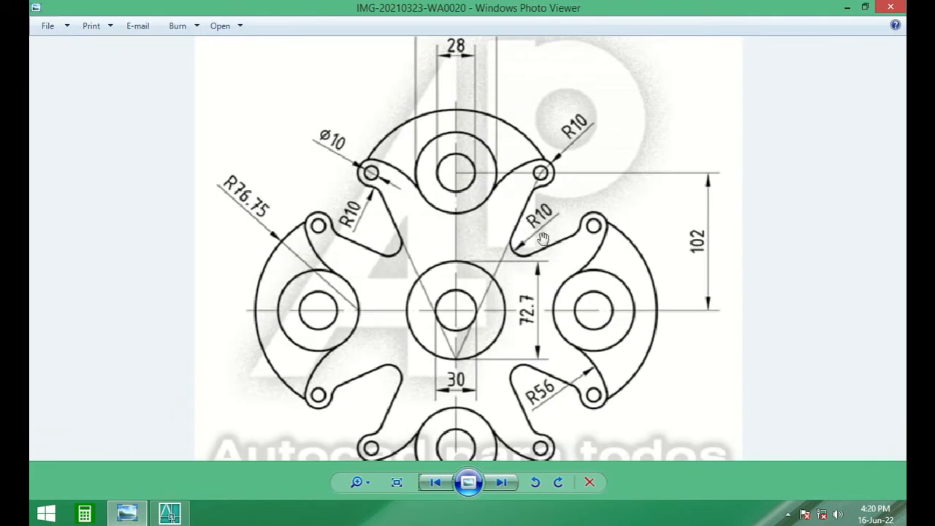
pyautogui.click(169, 514)
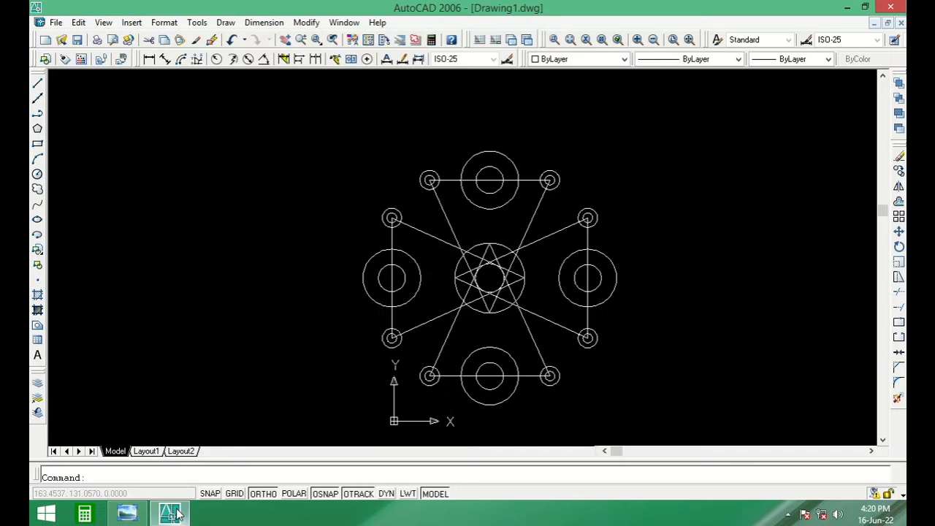
pyautogui.scroll(2, 515, 253)
pyautogui.write('f')
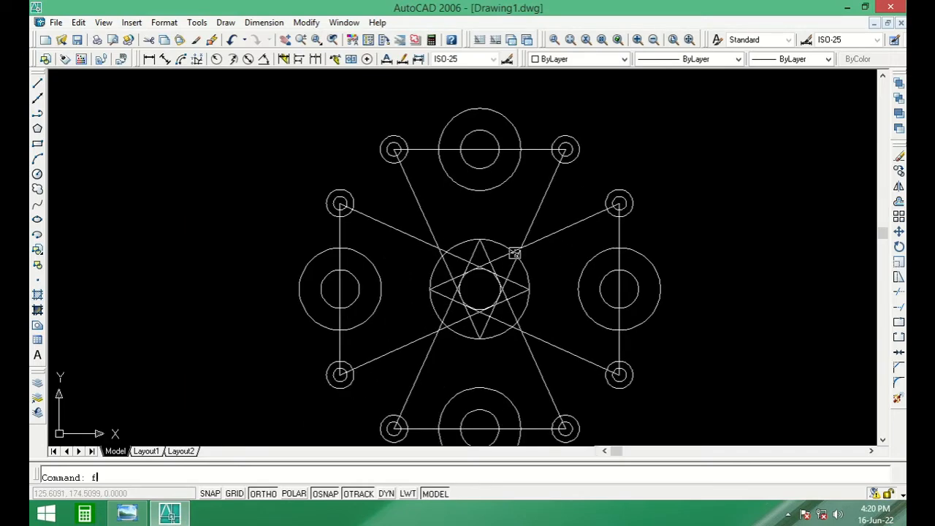
pyautogui.press('Return')
pyautogui.write('r')
pyautogui.press('Return')
pyautogui.write('10')
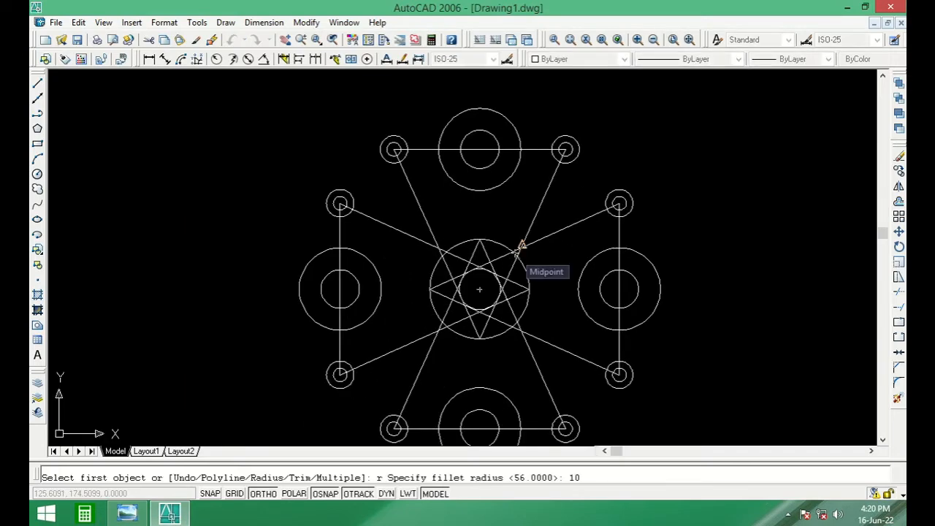
pyautogui.press('Return')
pyautogui.click(533, 243)
pyautogui.click(528, 224)
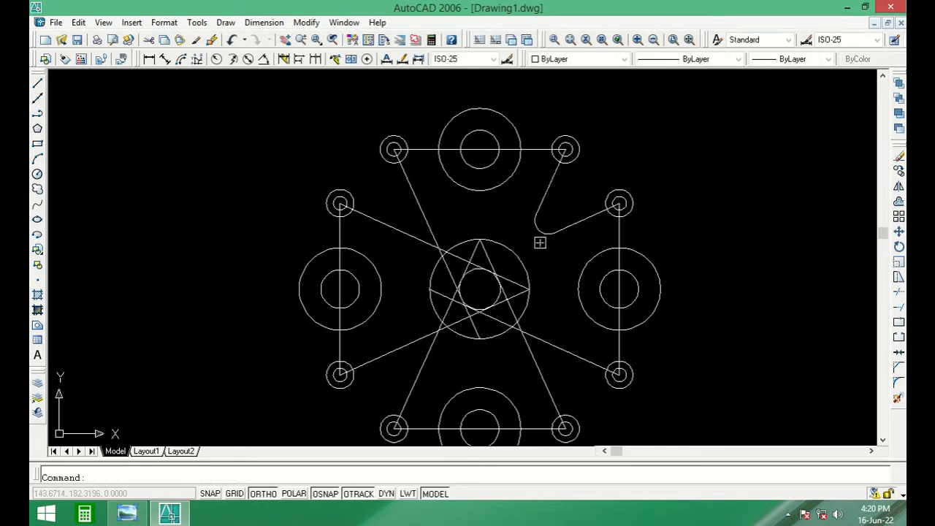
# Step: Fillet the crossing slanted lines at the upper-left, lower-left and lower-right gaps between the arms with the same radius 10
pyautogui.press('Return')
pyautogui.click(419, 207)
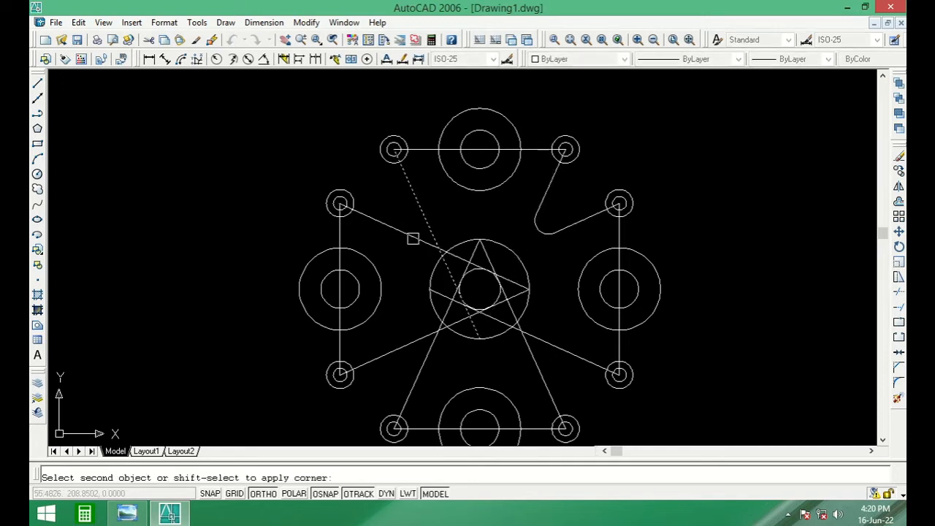
pyautogui.click(413, 239)
pyautogui.press('Return')
pyautogui.click(407, 348)
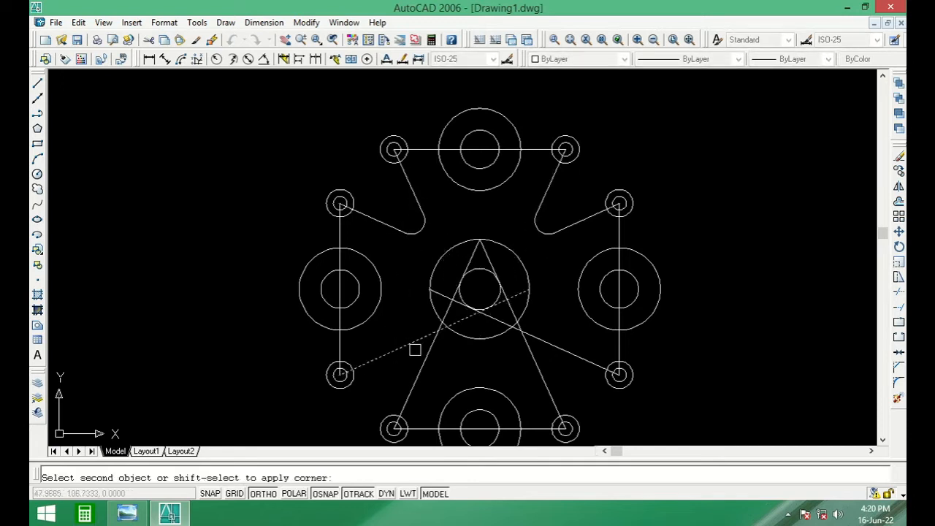
pyautogui.click(426, 358)
pyautogui.press('Return')
pyautogui.click(541, 375)
pyautogui.click(545, 343)
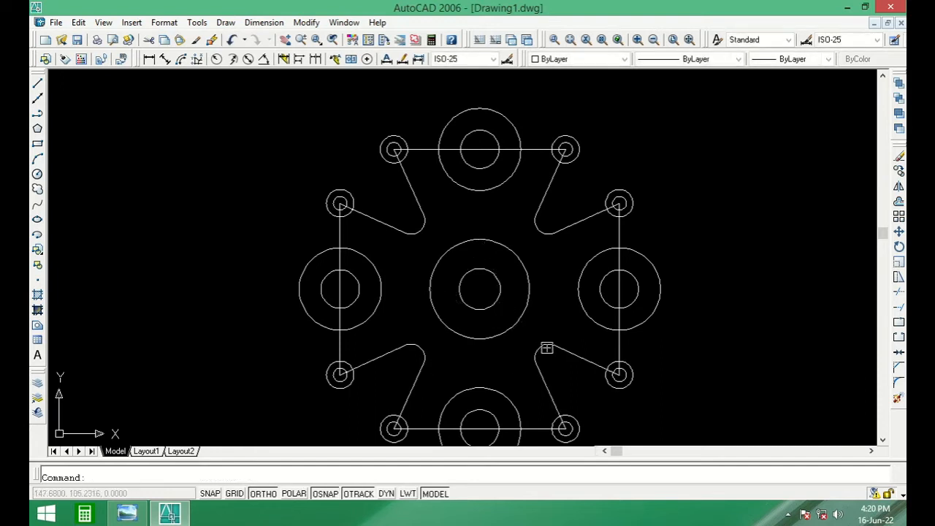
# Step: Check the reference drawing, then fillet the upper arm's left outer corner circle to its slanted line with radius 10
pyautogui.scroll(-2, 522, 287)
pyautogui.moveTo(521, 288)
pyautogui.mouseDown(button='middle')
pyautogui.moveTo(502, 242)
pyautogui.moveTo(496, 256)
pyautogui.mouseUp(button='middle')
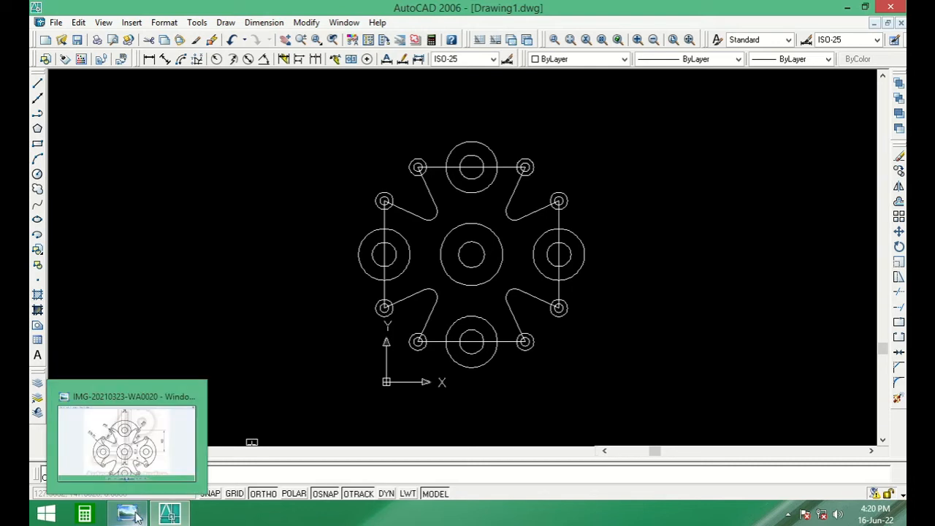
pyautogui.click(131, 515)
pyautogui.scroll(-1, 347, 267)
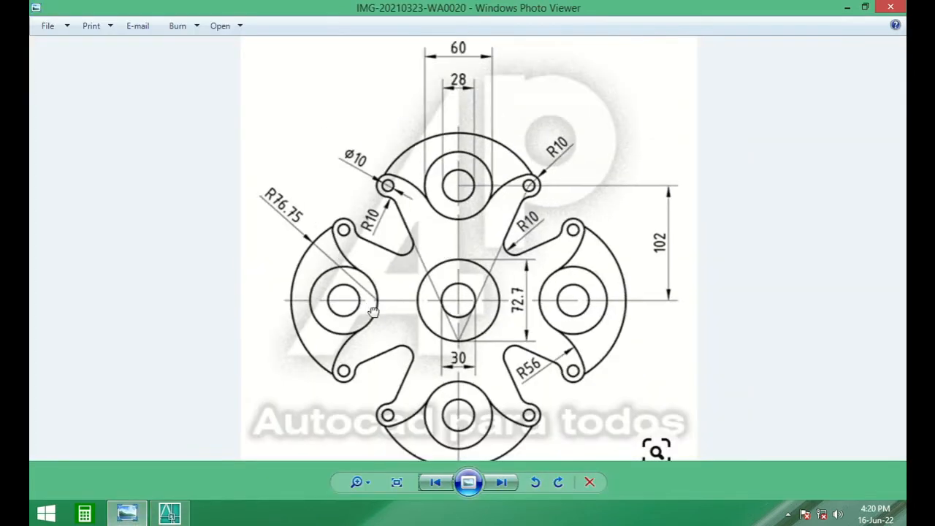
pyautogui.moveTo(373, 313); pyautogui.dragTo(366, 272)
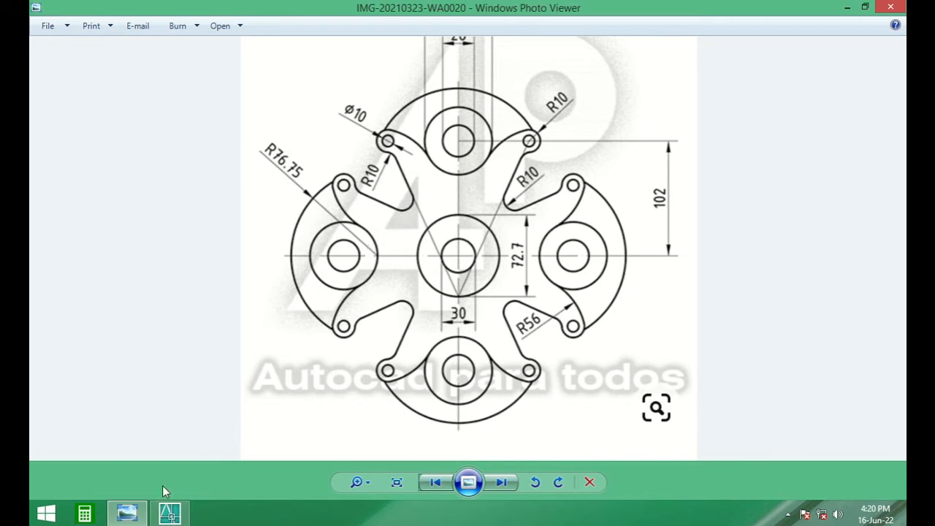
pyautogui.click(165, 517)
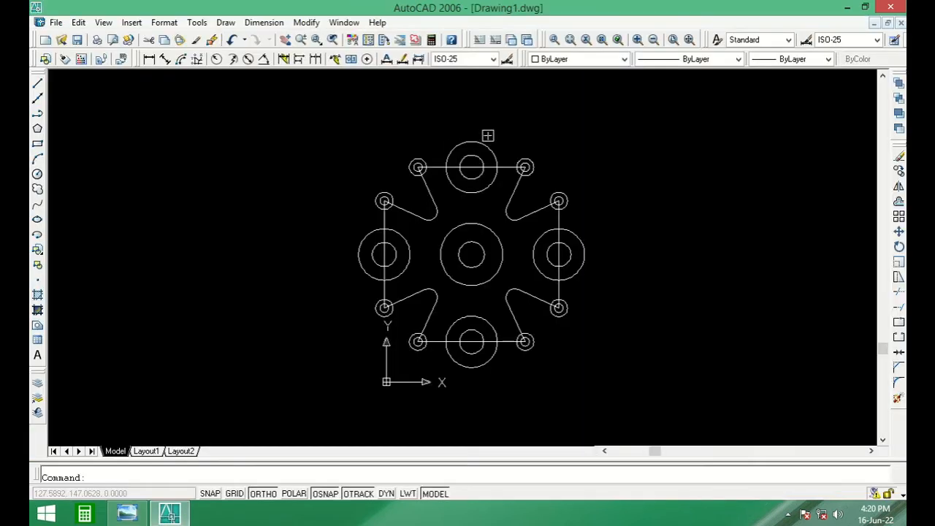
pyautogui.scroll(3, 439, 165)
pyautogui.scroll(3, 423, 204)
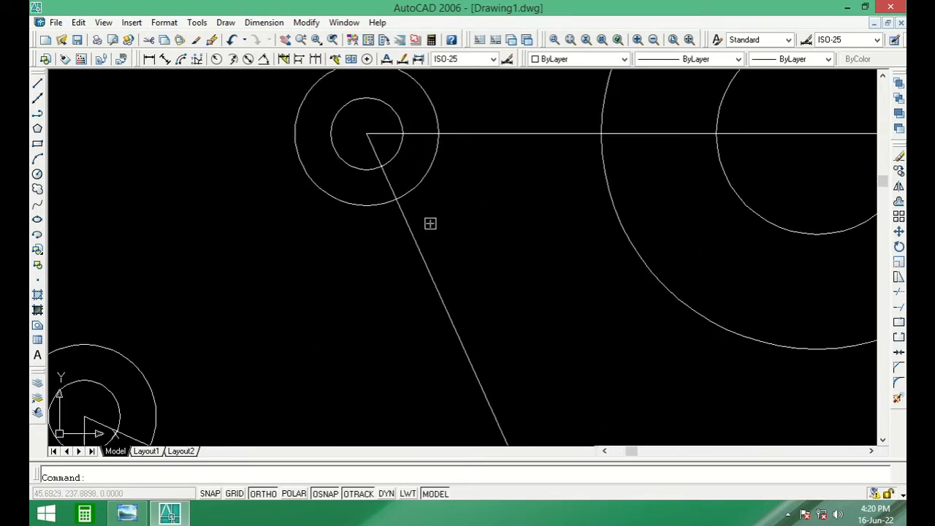
pyautogui.write('f')
pyautogui.press('Return')
pyautogui.write('r')
pyautogui.press('Return')
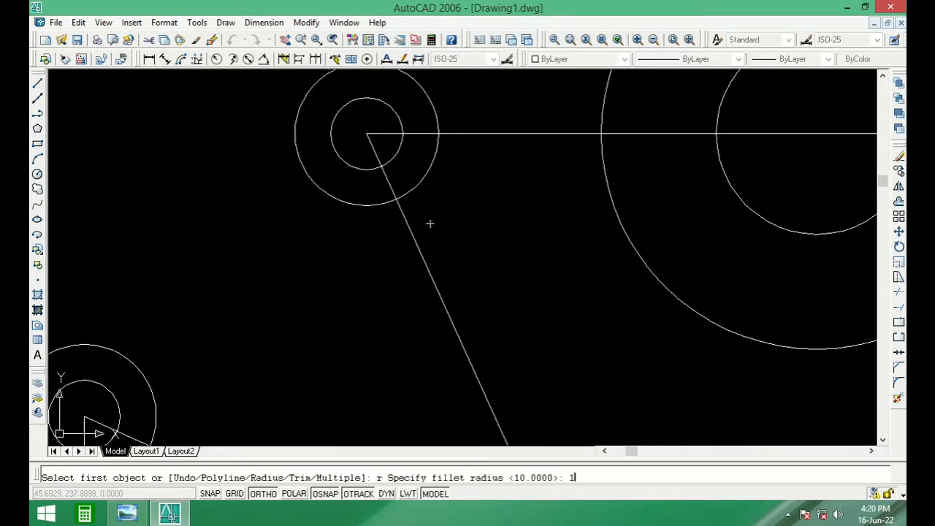
pyautogui.write('10')
pyautogui.press('Return')
pyautogui.click(362, 209)
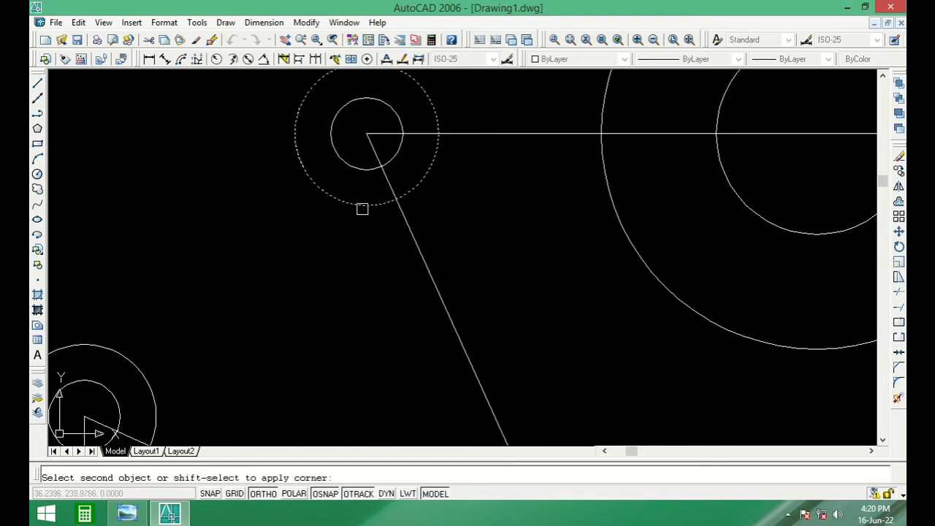
pyautogui.click(414, 241)
# Step: Fillet the left arm's upper outer corner circle to its slanted line with the same radius 10
pyautogui.scroll(-3, 392, 252)
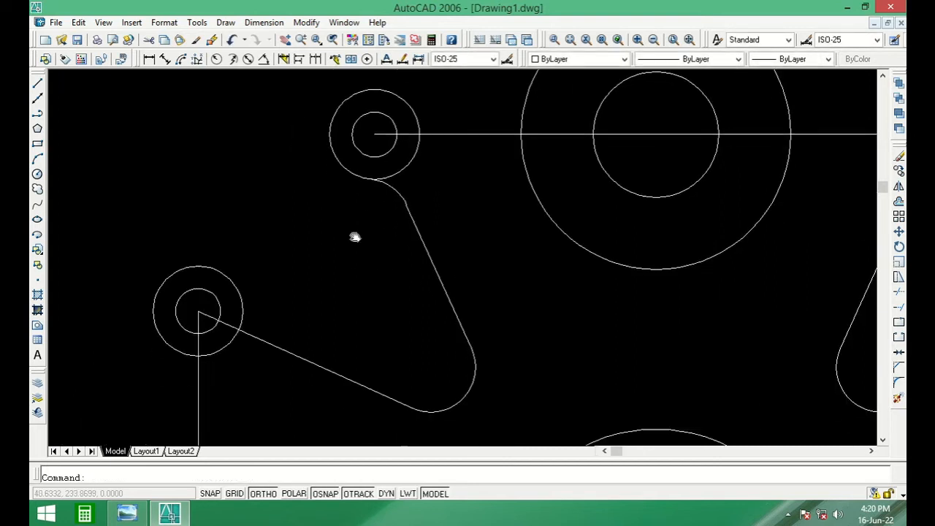
pyautogui.press('Return')
pyautogui.click(246, 277)
pyautogui.click(253, 304)
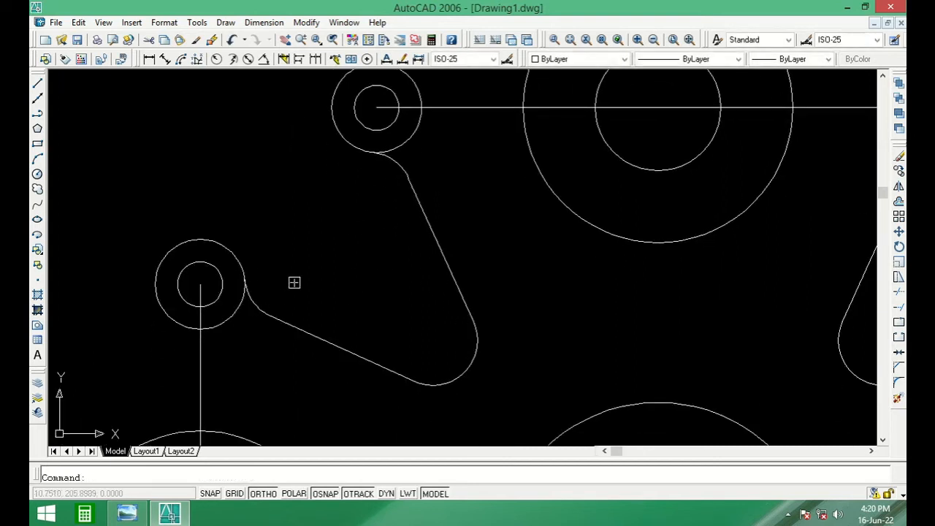
# Step: Fillet the left arm's lower outer corner circle to its slanted line with the same radius 10
pyautogui.scroll(-5, 314, 263)
pyautogui.scroll(8, 317, 299)
pyautogui.scroll(-7, 355, 125)
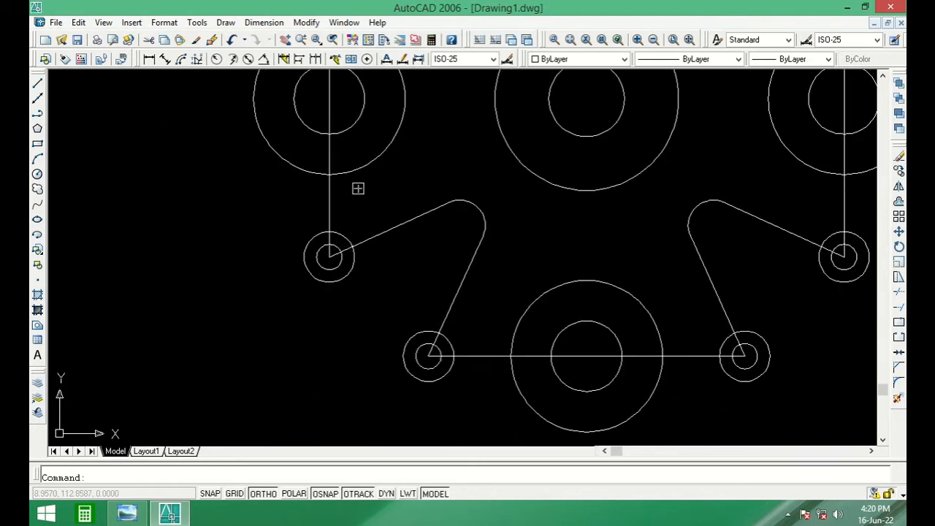
pyautogui.moveTo(375, 240); pyautogui.dragTo(328, 298, button='middle')
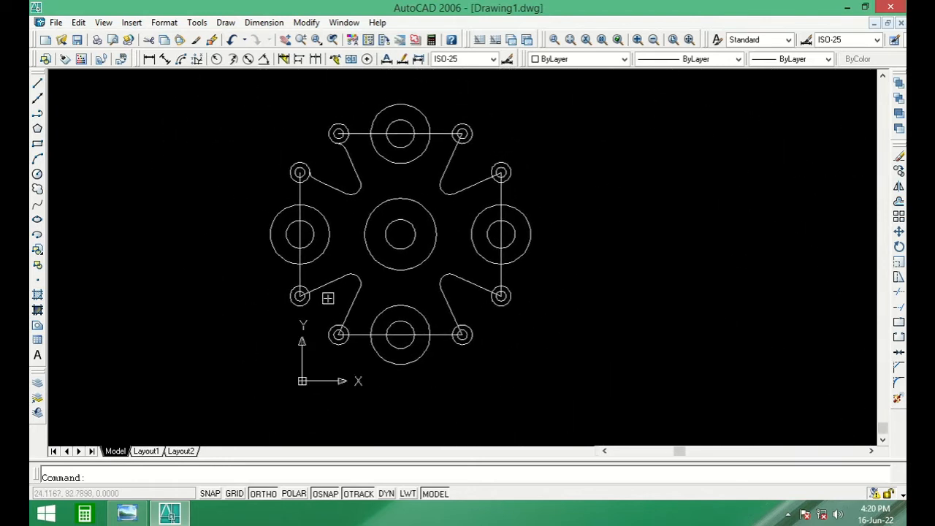
pyautogui.scroll(4, 325, 297)
pyautogui.press('Return')
pyautogui.click(293, 307)
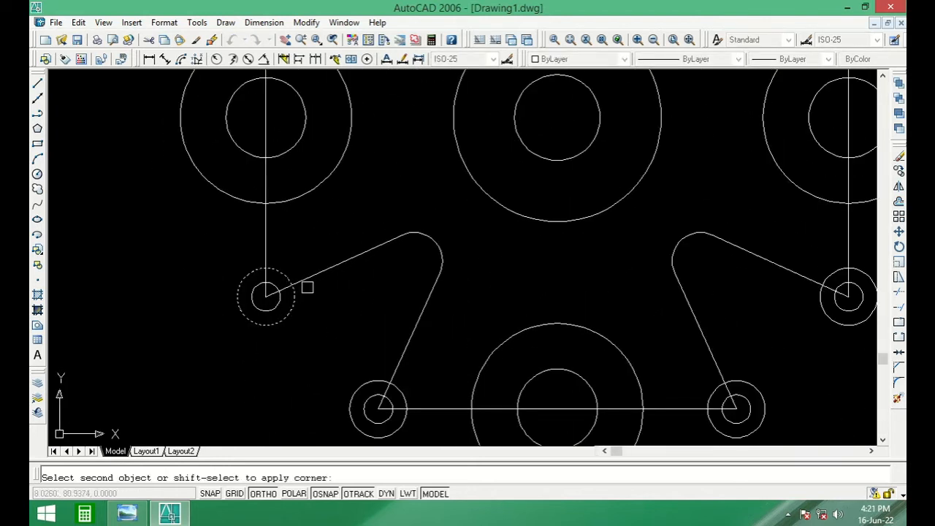
pyautogui.click(307, 283)
# Step: Fillet the lower arm's left outer corner circle to its slanted line with the same radius 10
pyautogui.press('Return')
pyautogui.click(372, 379)
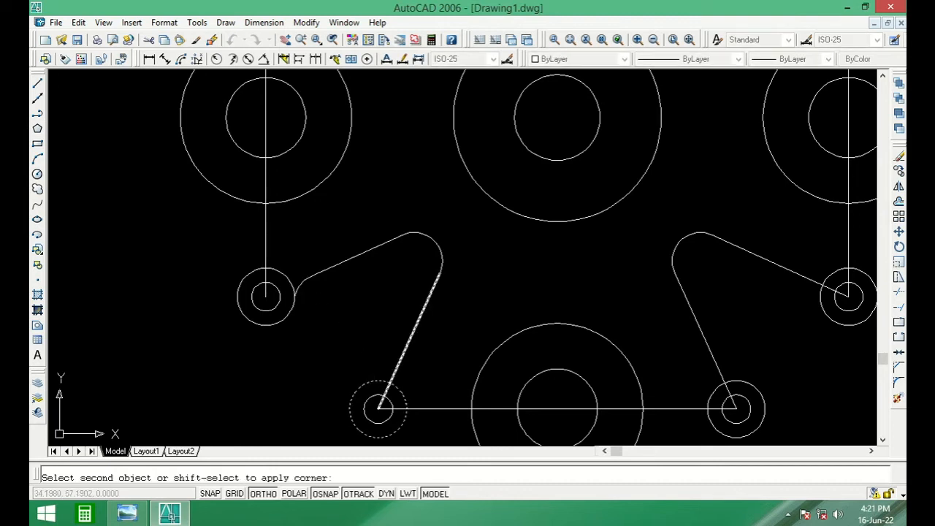
pyautogui.click(411, 333)
pyautogui.moveTo(436, 359); pyautogui.dragTo(380, 326, button='middle')
# Step: Fillet the lower arm's right and the right arm's lower outer corner circles to their slanted lines with the same radius 10
pyautogui.press('Return')
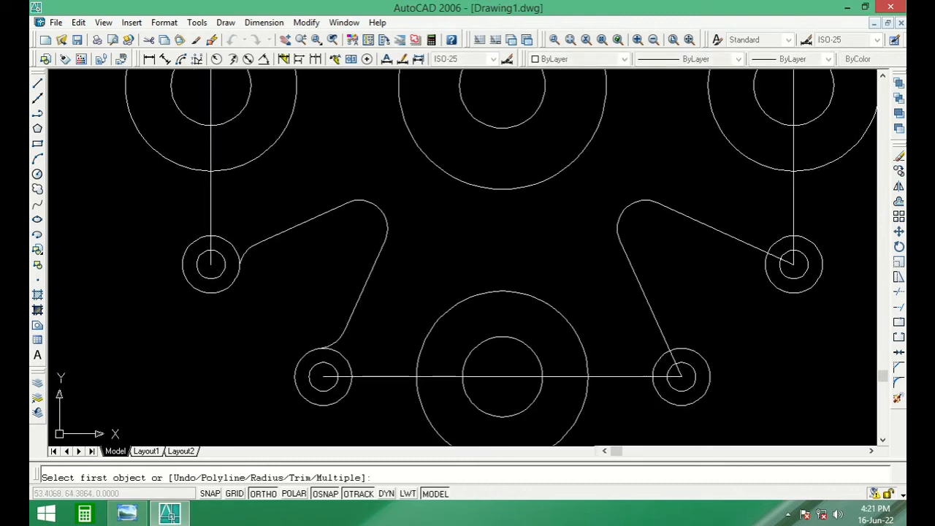
pyautogui.click(666, 352)
pyautogui.click(662, 330)
pyautogui.press('Return')
pyautogui.click(753, 249)
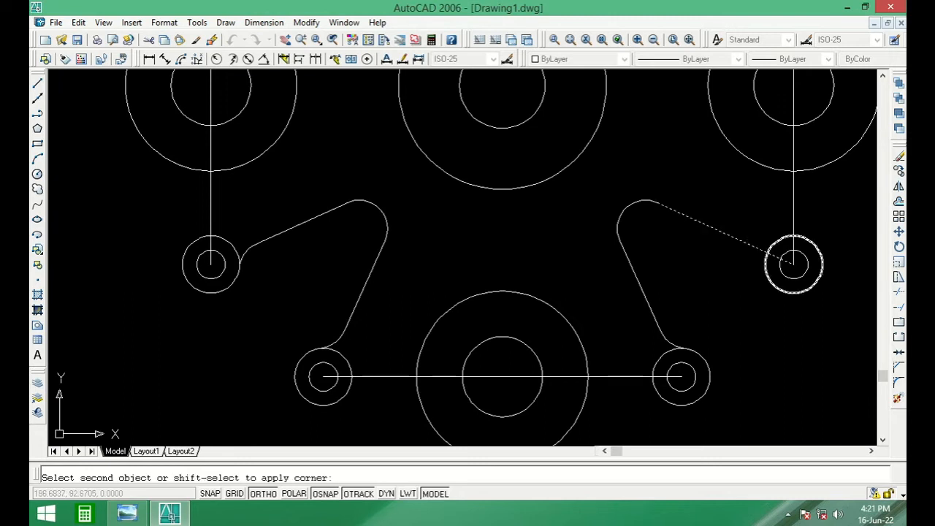
pyautogui.click(767, 277)
# Step: Fillet the right arm's upper and the upper arm's right outer corner circles to their slanted lines with the same radius 10
pyautogui.scroll(-3, 724, 307)
pyautogui.moveTo(743, 294); pyautogui.dragTo(713, 316, button='middle')
pyautogui.scroll(5, 693, 188)
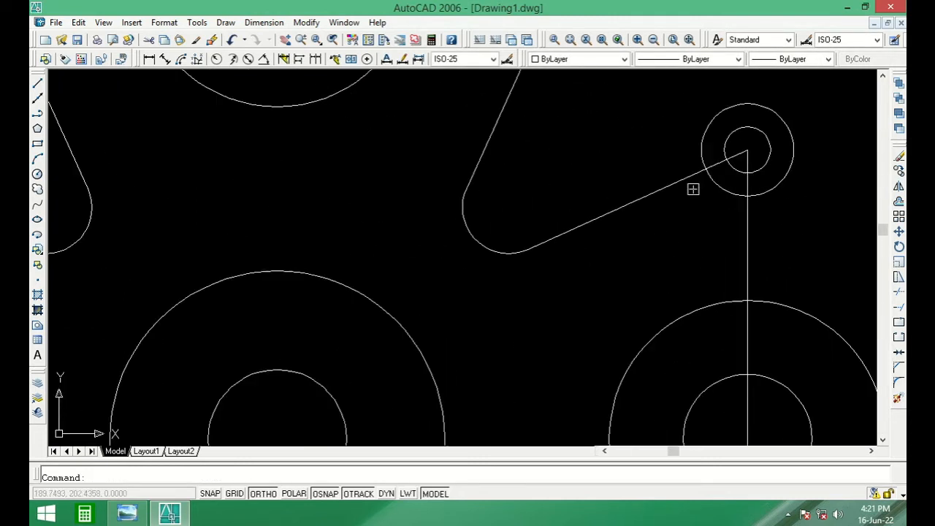
pyautogui.press('Return')
pyautogui.click(689, 179)
pyautogui.click(696, 156)
pyautogui.moveTo(651, 139); pyautogui.dragTo(671, 284, button='middle')
pyautogui.press('Return')
pyautogui.click(599, 157)
pyautogui.click(549, 194)
# Step: Erase both halves of the horizontal construction line through the upper arm's circles
pyautogui.scroll(-4, 590, 223)
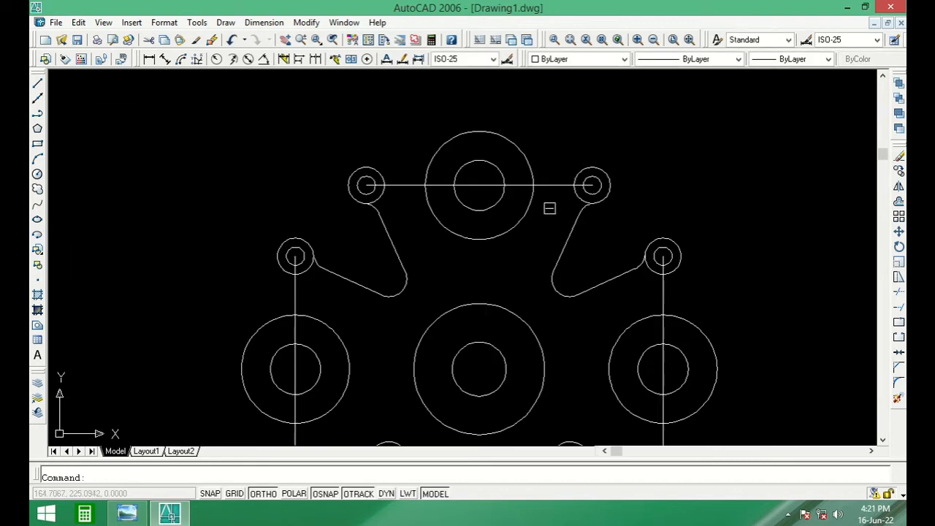
pyautogui.click(549, 187)
pyautogui.click(421, 176)
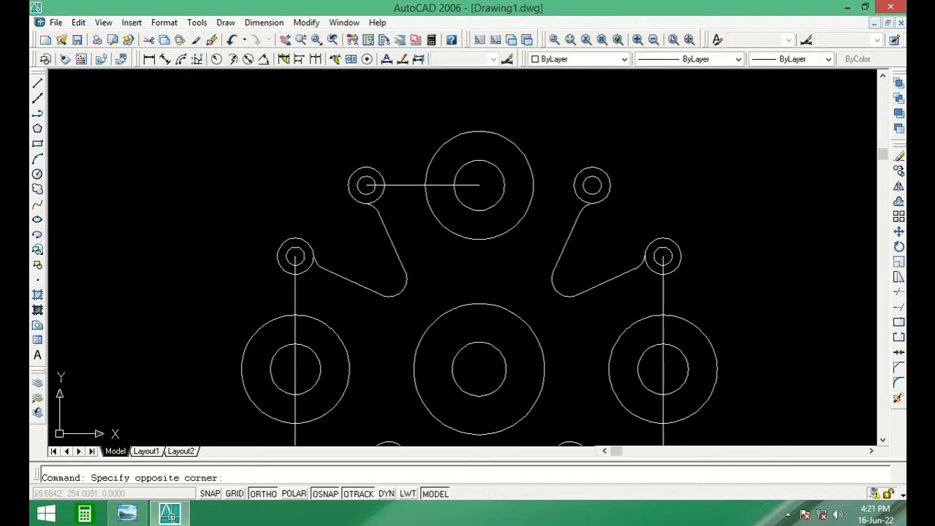
pyautogui.click(403, 196)
# Step: Erase the construction lines through the left arm's circles and the lower arm's circles
pyautogui.moveTo(401, 309); pyautogui.dragTo(394, 183, button='middle')
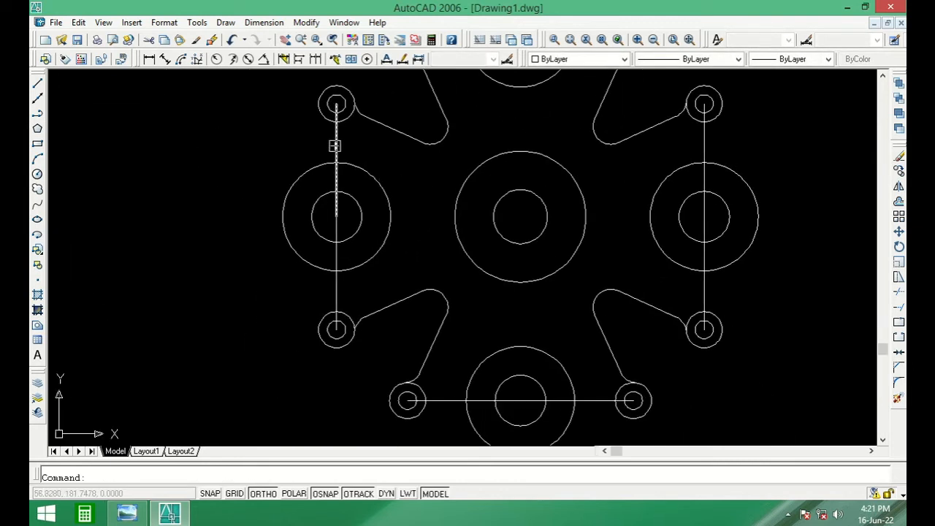
pyautogui.click(335, 274)
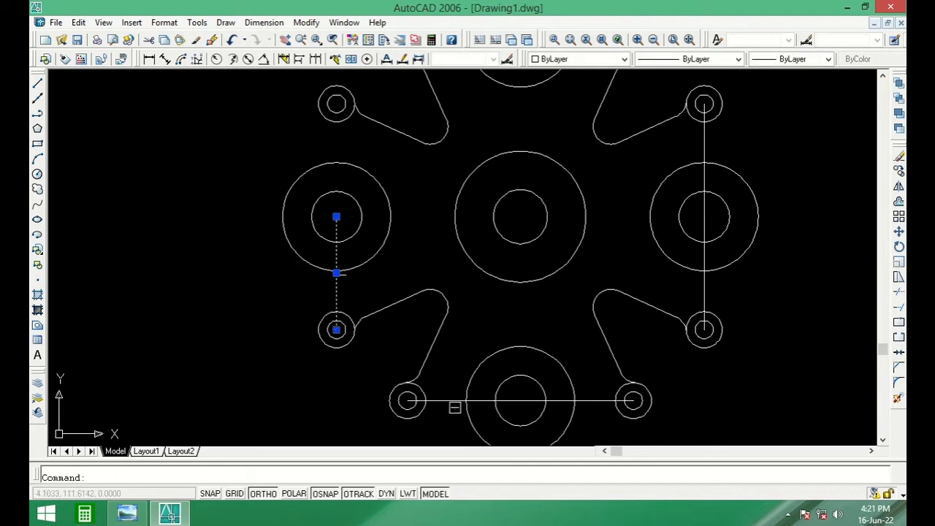
pyautogui.click(443, 400)
pyautogui.press('Delete')
pyautogui.click(601, 400)
pyautogui.press('Delete')
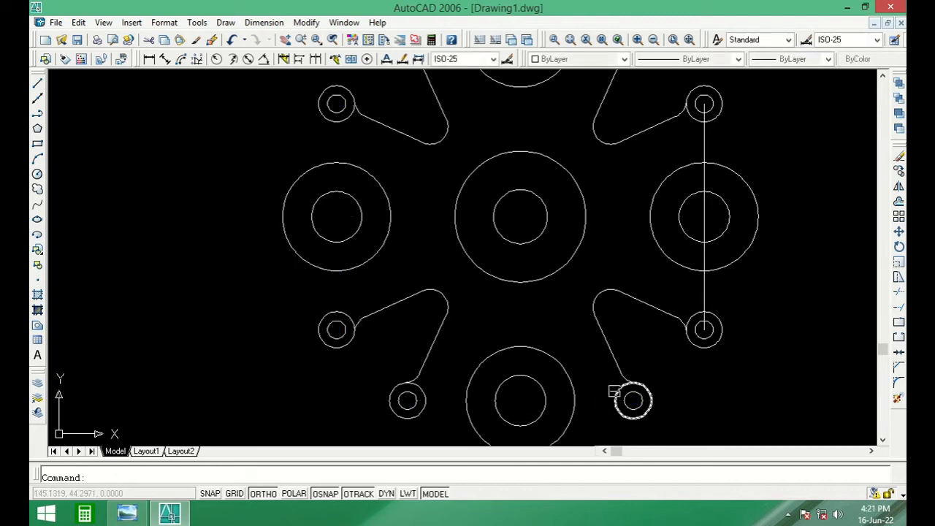
# Step: Erase both halves of the vertical construction line through the right arm's circles
pyautogui.click(704, 290)
pyautogui.press('Delete')
pyautogui.click(704, 209)
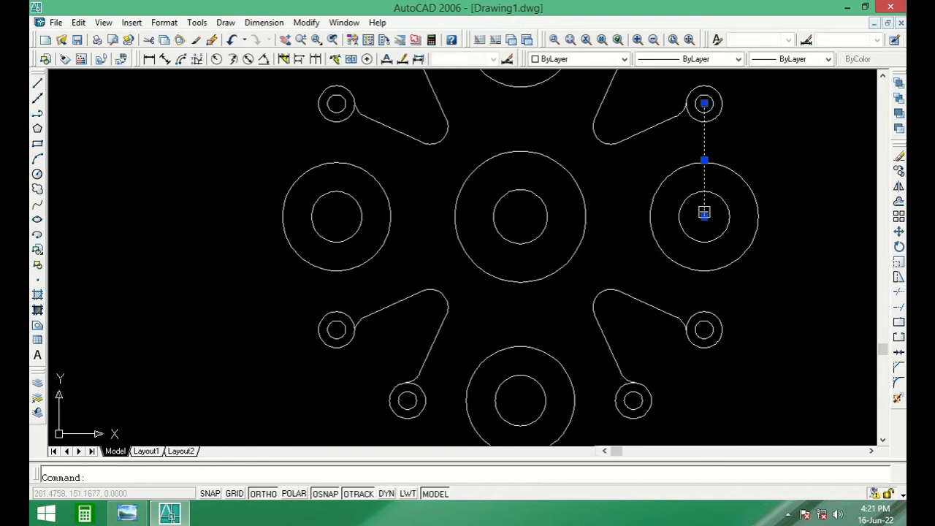
pyautogui.press('Delete')
# Step: Check the reference drawing, then draw a circle of radius 76.75 centred on the right quadrant of the left arm's large circle
pyautogui.scroll(-5, 647, 275)
pyautogui.moveTo(621, 273); pyautogui.dragTo(585, 281, button='middle')
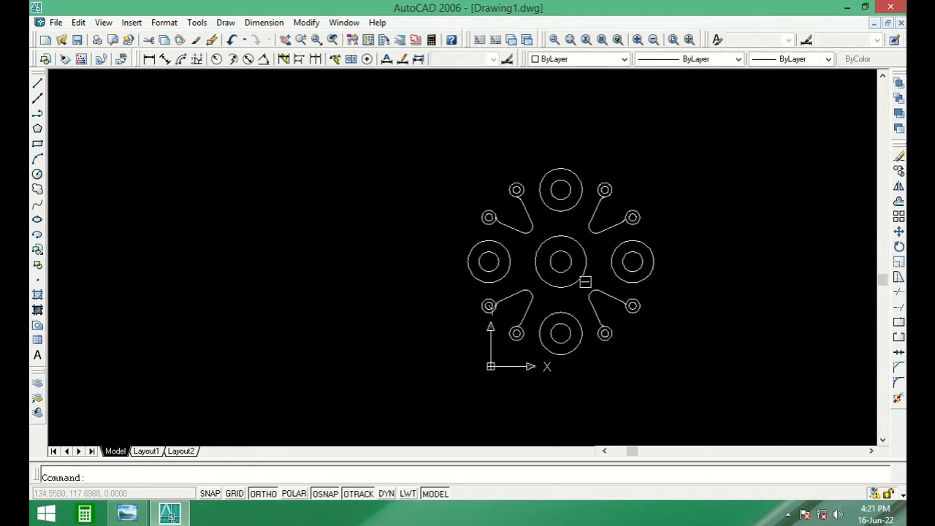
pyautogui.click(127, 515)
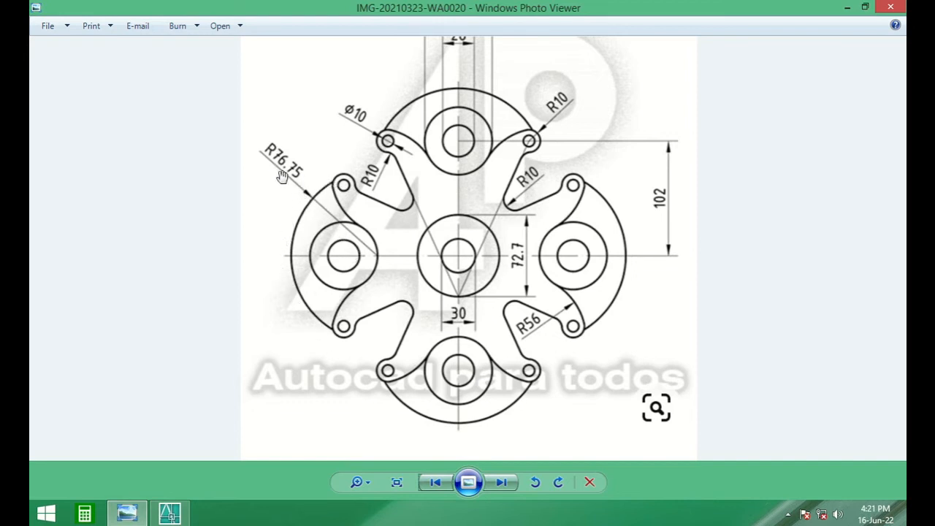
pyautogui.click(169, 514)
pyautogui.scroll(3, 563, 213)
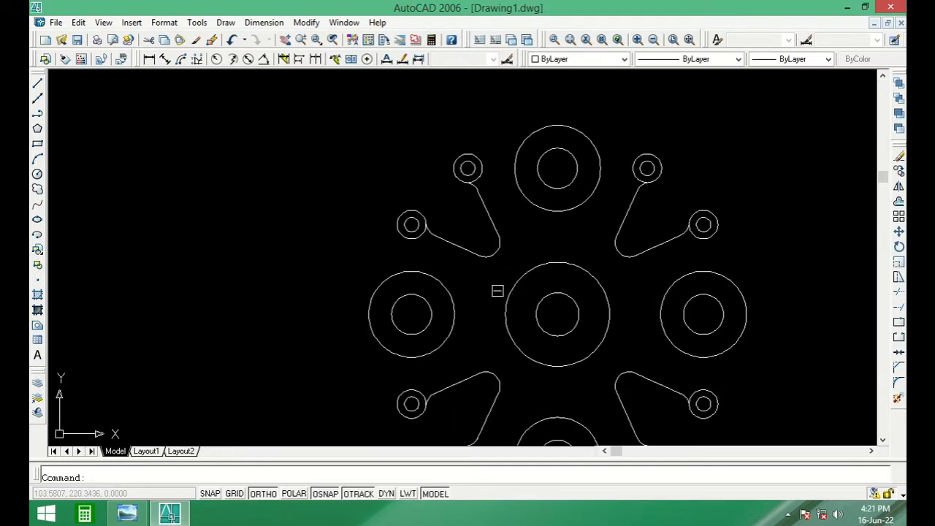
pyautogui.write('c')
pyautogui.press('Return')
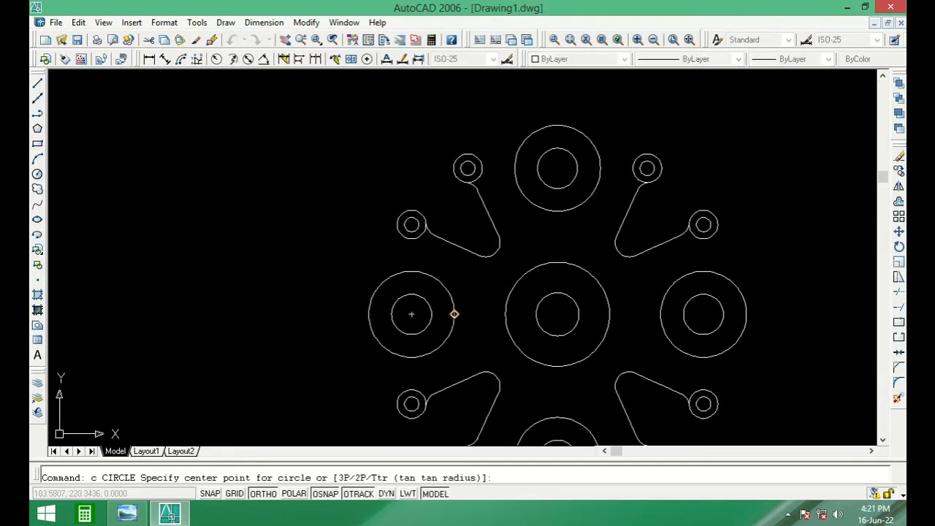
pyautogui.click(455, 314)
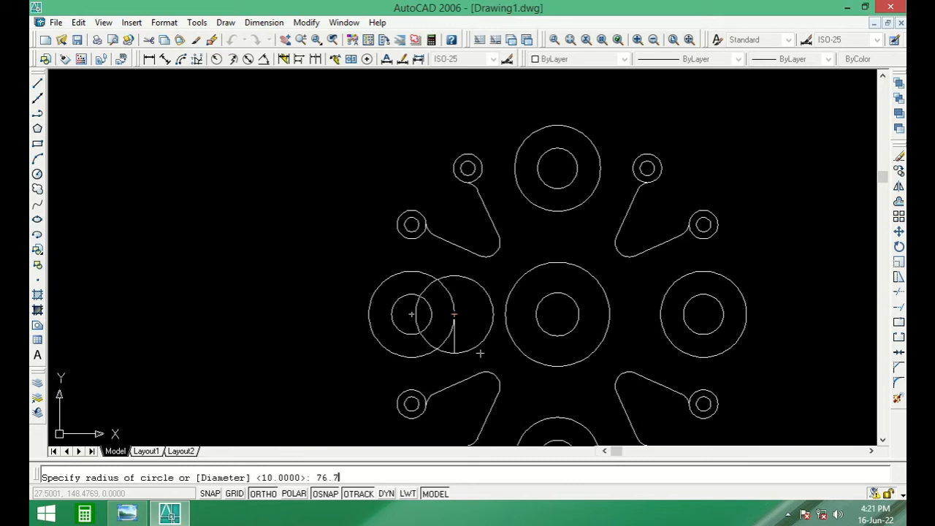
pyautogui.write('76.75')
pyautogui.press('Return')
# Step: Trim the 76.75 radius circle inside the left arm's two corner circles and erase its unneeded inner arc
pyautogui.moveTo(479, 353); pyautogui.dragTo(472, 305, button='middle')
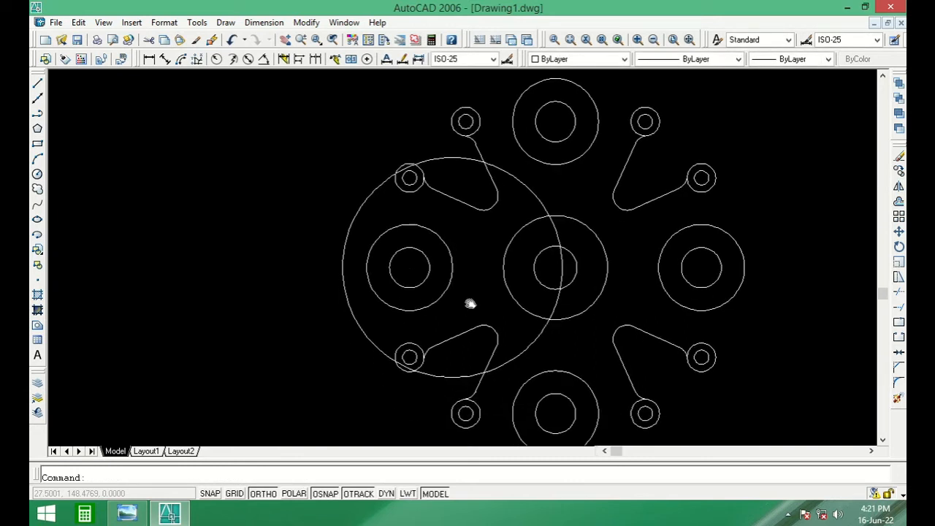
pyautogui.write('tr')
pyautogui.press('Return')
pyautogui.press('Return')
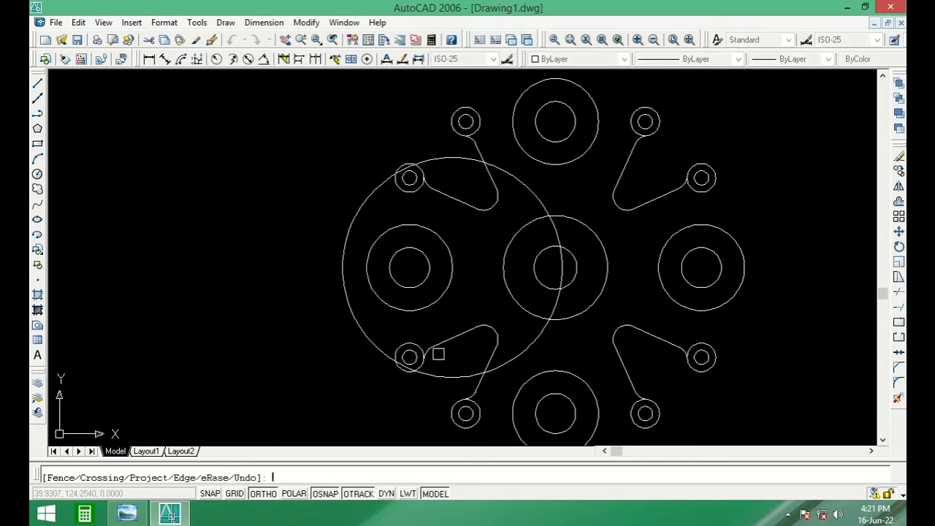
pyautogui.scroll(4, 415, 368)
pyautogui.click(389, 365)
pyautogui.scroll(-5, 389, 367)
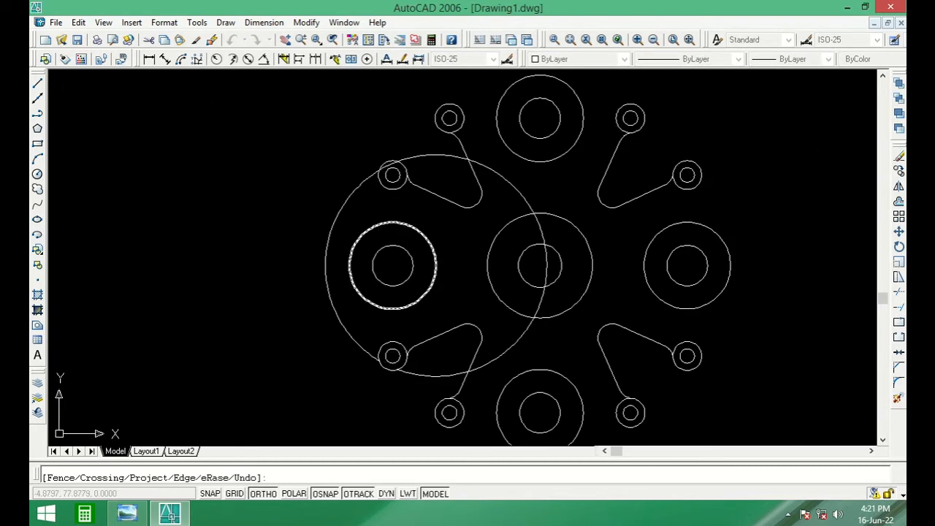
pyautogui.scroll(7, 389, 166)
pyautogui.click(388, 165)
pyautogui.scroll(-5, 389, 165)
pyautogui.press('Escape')
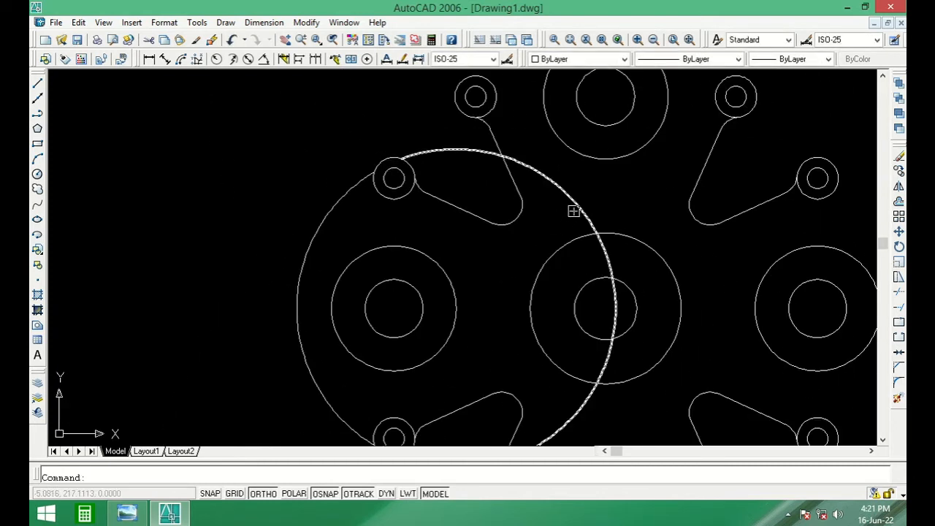
pyautogui.click(571, 209)
pyautogui.press('Delete')
# Step: Polar array the left arm's outer arc around the central circle's centre with 4 items over 360 degrees
pyautogui.moveTo(445, 266); pyautogui.dragTo(445, 263, button='middle')
pyautogui.scroll(-6, 444, 263)
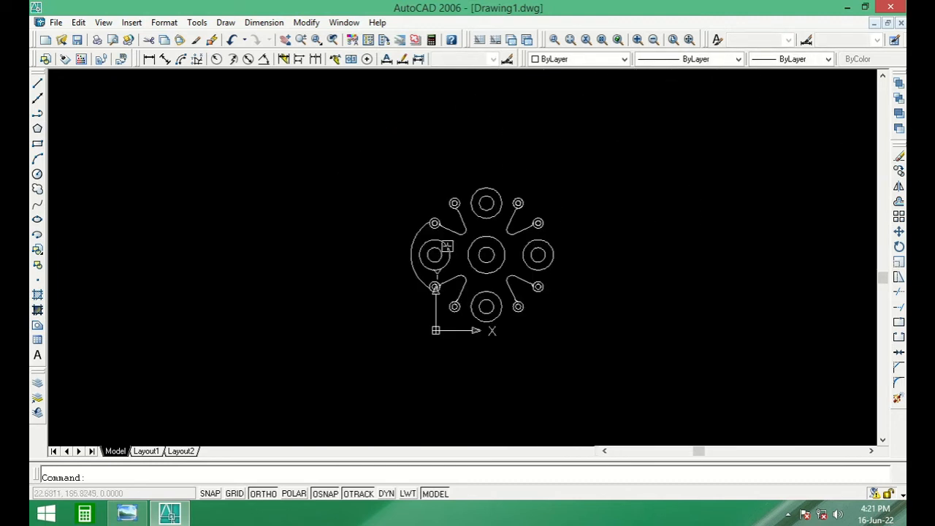
pyautogui.write('ar')
pyautogui.press('Return')
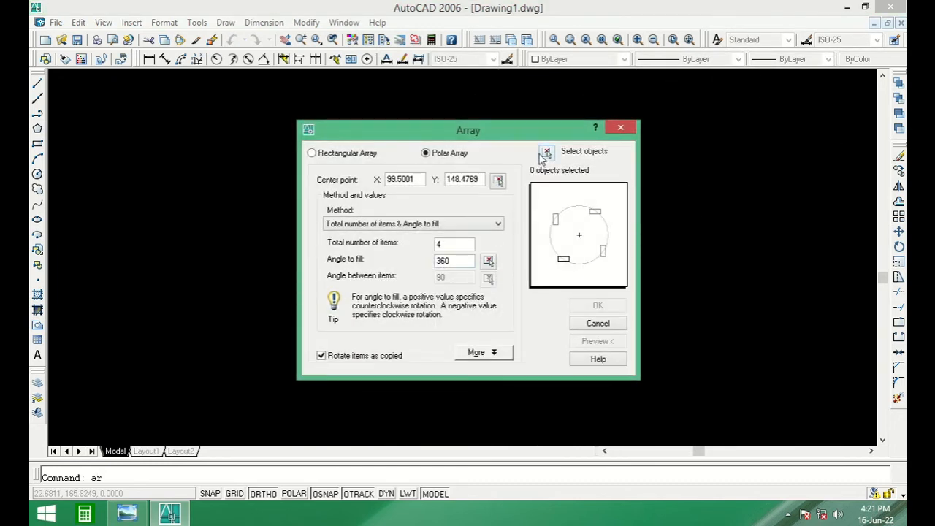
pyautogui.click(546, 152)
pyautogui.click(422, 238)
pyautogui.press('Return')
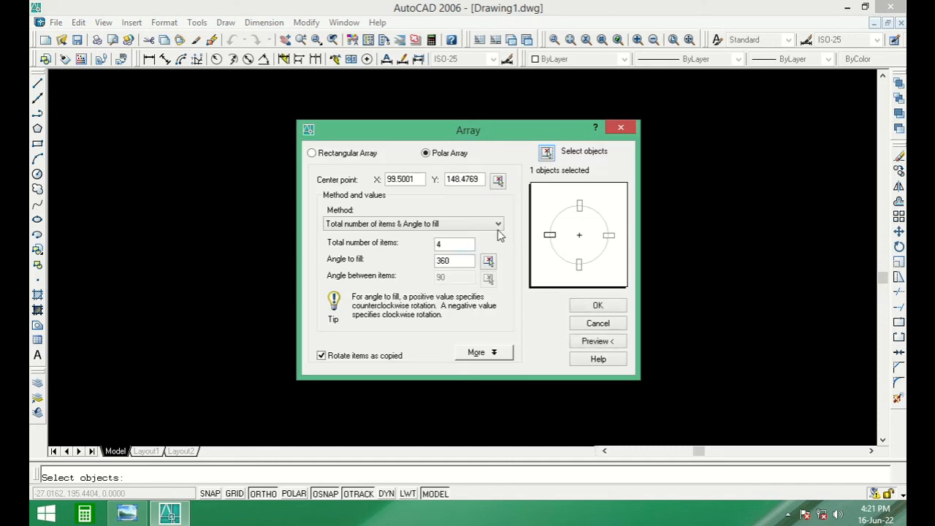
pyautogui.click(497, 180)
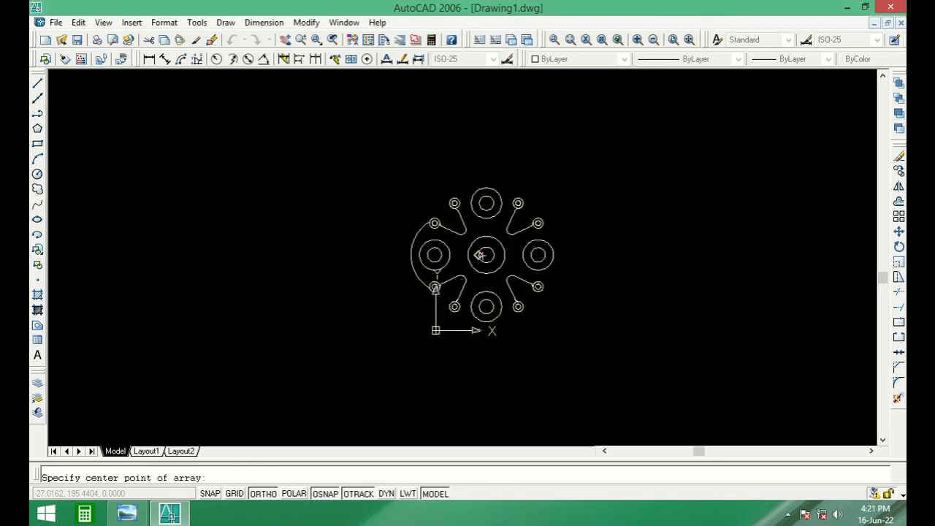
pyautogui.click(486, 254)
pyautogui.click(596, 306)
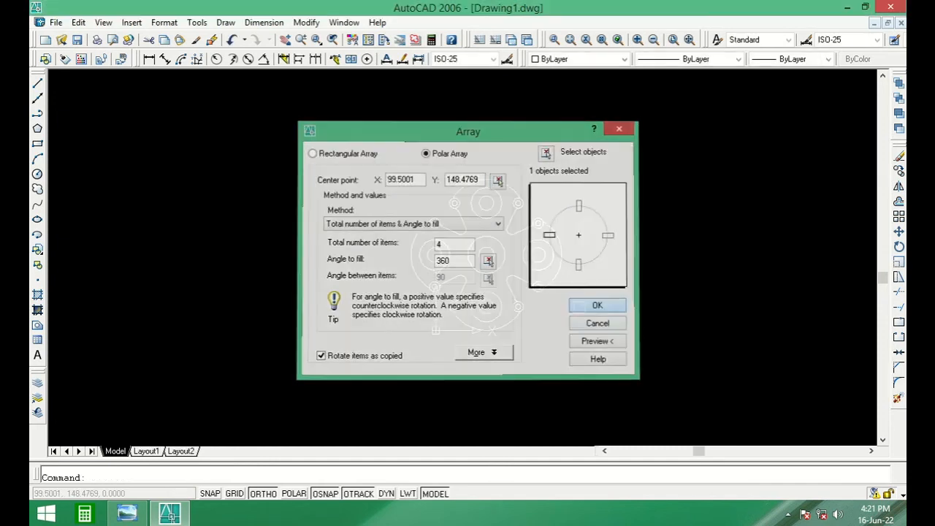
# Step: Move the whole part horizontally to the right, away from the origin, using the central circle's centre as base point
pyautogui.scroll(2, 534, 328)
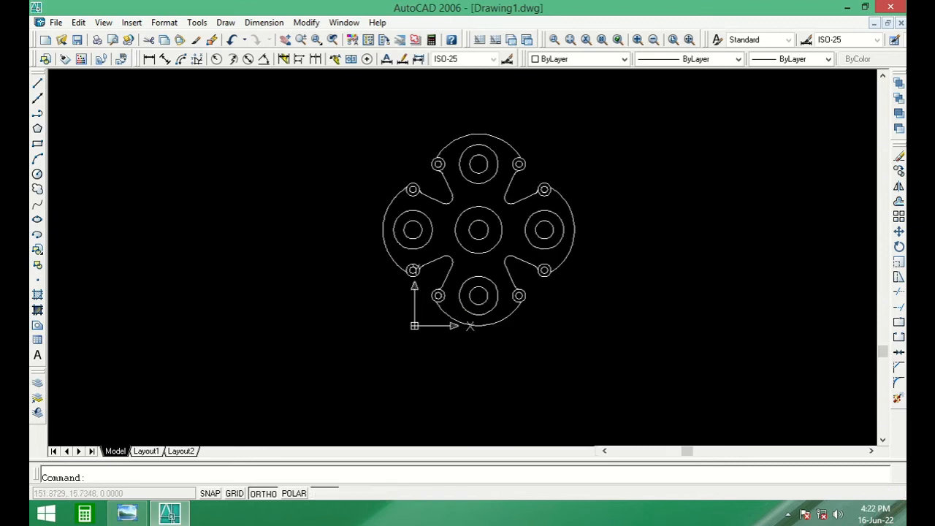
pyautogui.scroll(3, 516, 214)
pyautogui.scroll(-2, 483, 307)
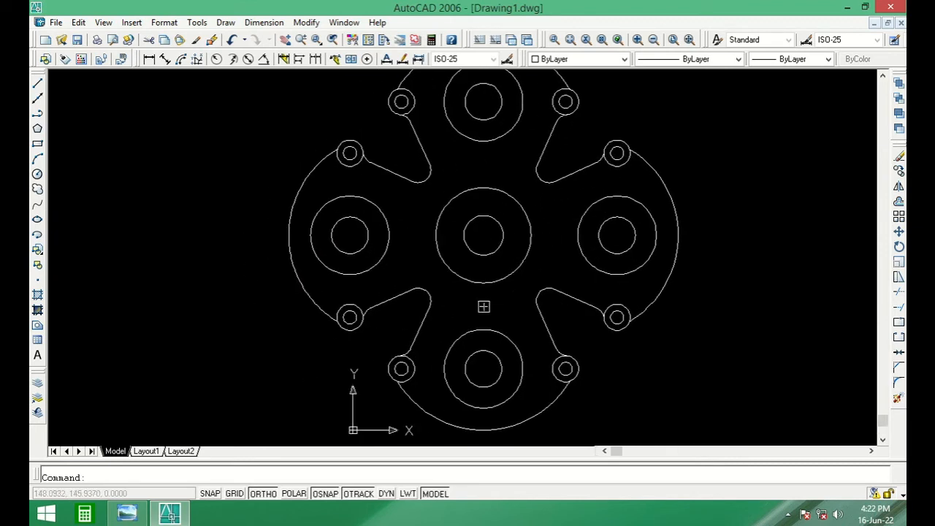
pyautogui.click(661, 389)
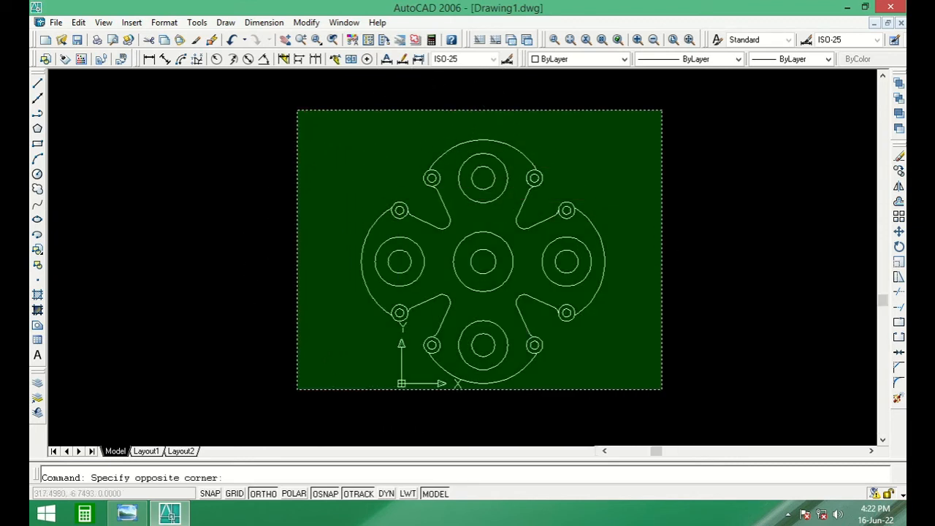
pyautogui.click(298, 109)
pyautogui.write('m')
pyautogui.press('Return')
pyautogui.click(482, 262)
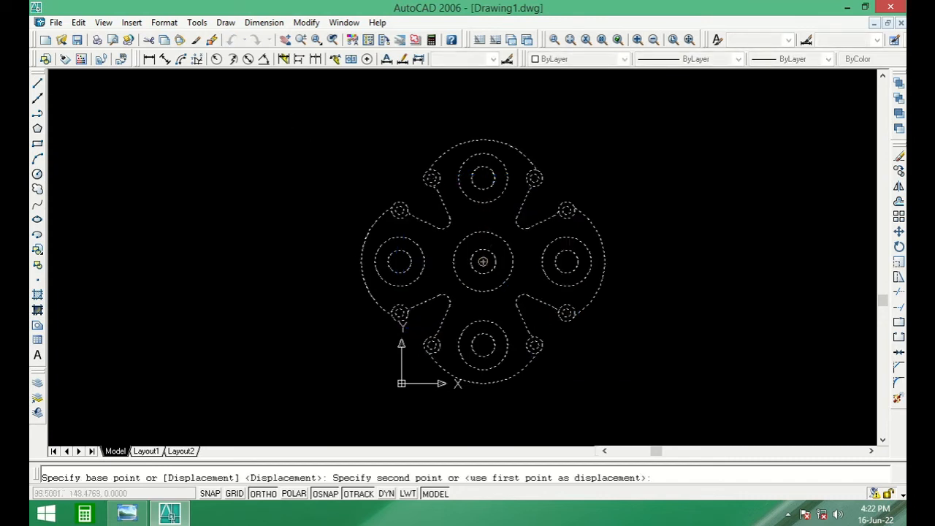
pyautogui.scroll(-4, 482, 261)
pyautogui.click(602, 261)
pyautogui.scroll(5, 633, 281)
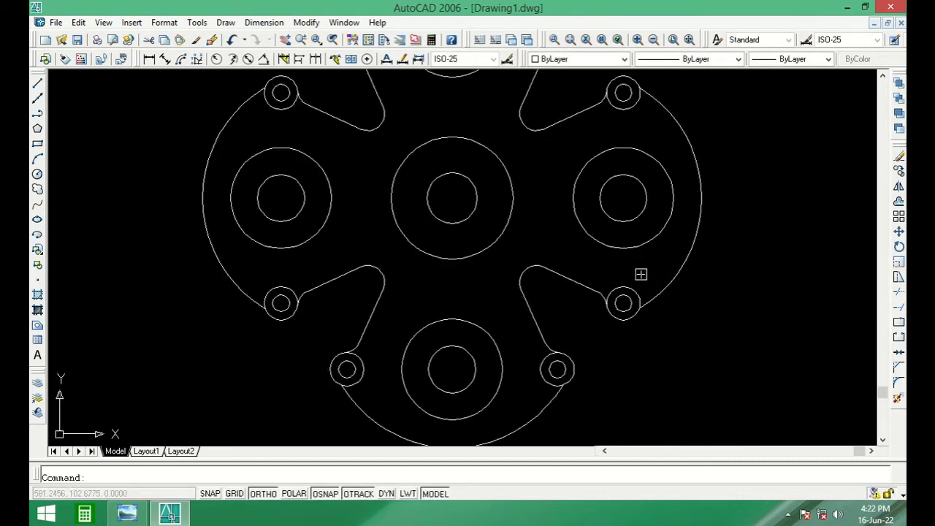
# Step: Check the reference drawing, then draw a radius 56 circle tangent to the upper arm's large circle and its right corner circle
pyautogui.scroll(-1, 609, 285)
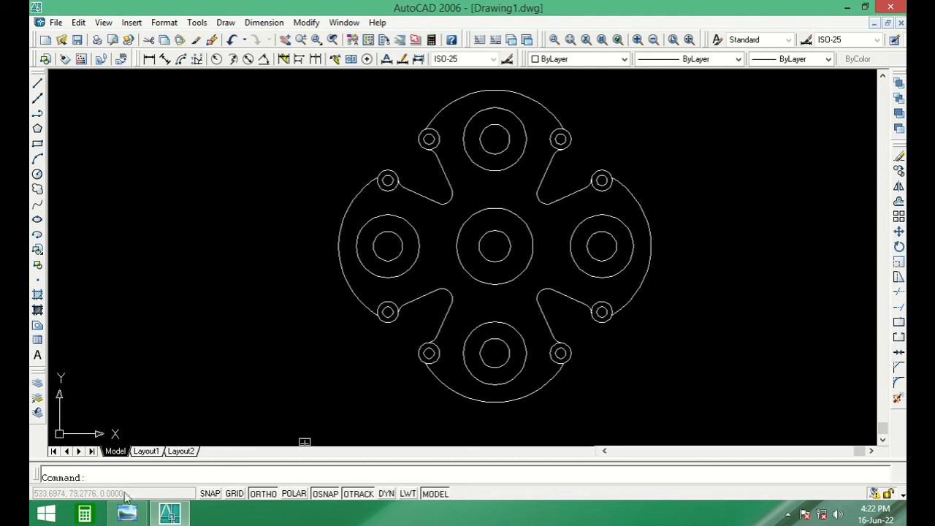
pyautogui.click(127, 514)
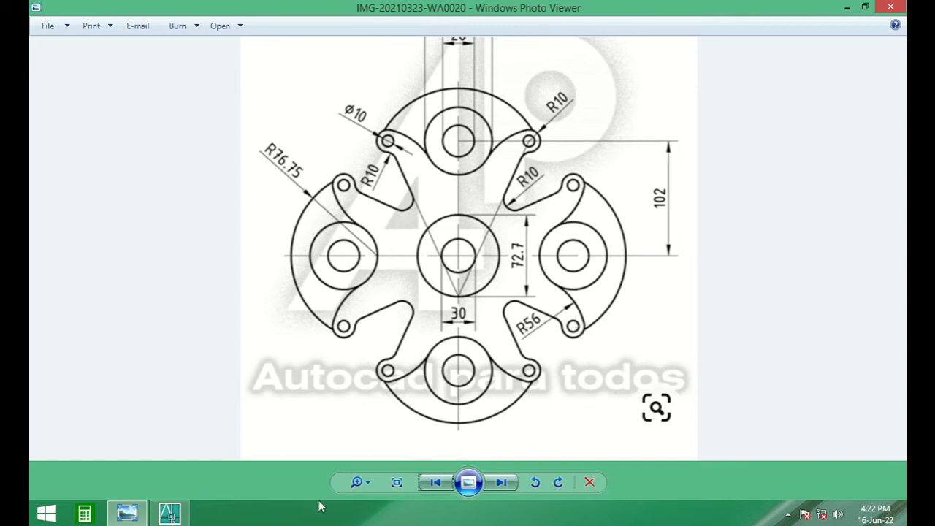
pyautogui.click(169, 514)
pyautogui.scroll(-1, 516, 154)
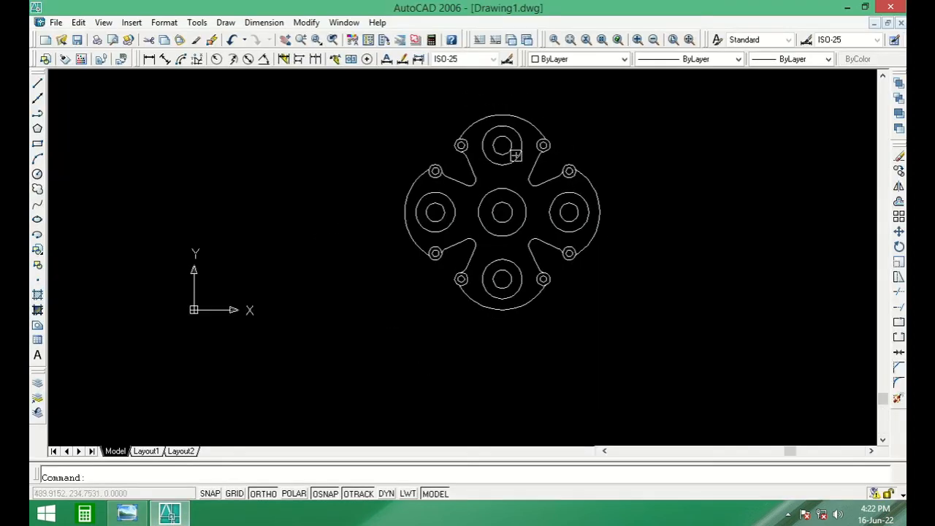
pyautogui.scroll(1, 516, 156)
pyautogui.scroll(2, 470, 192)
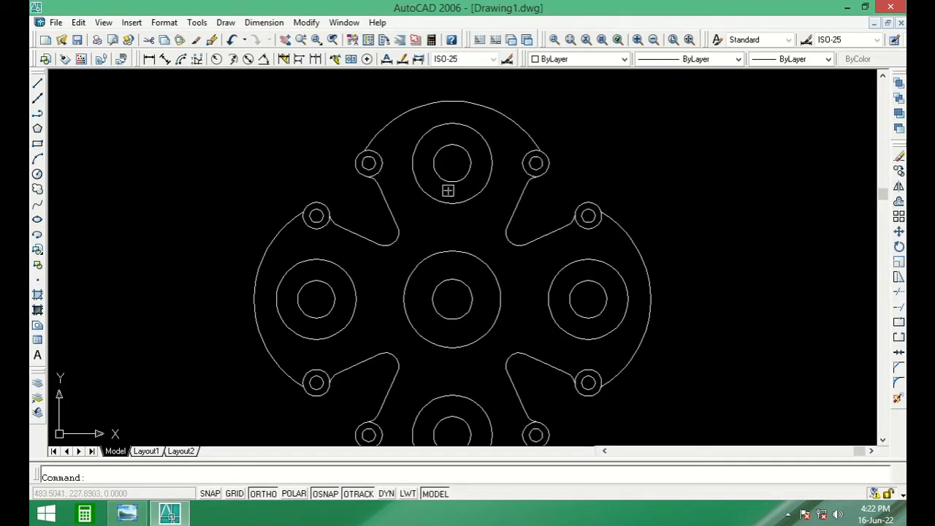
pyautogui.click(226, 22)
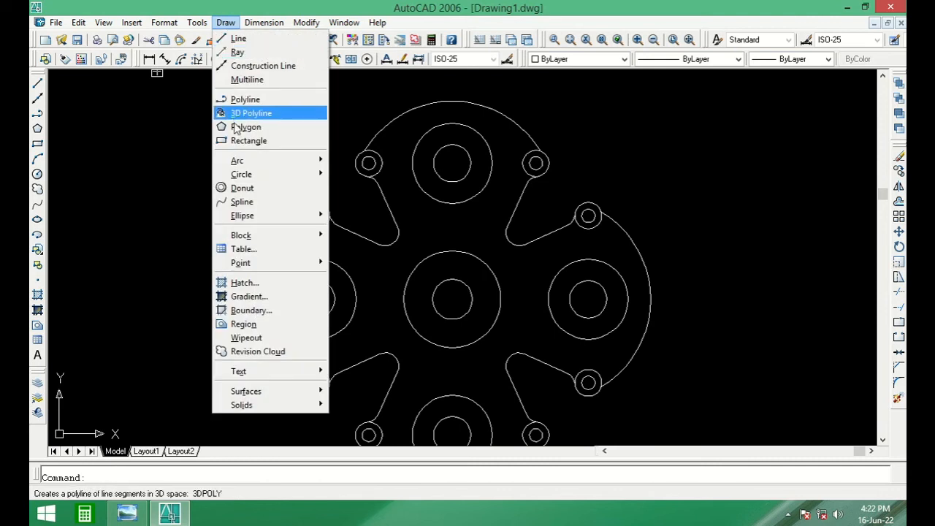
pyautogui.moveTo(244, 178)
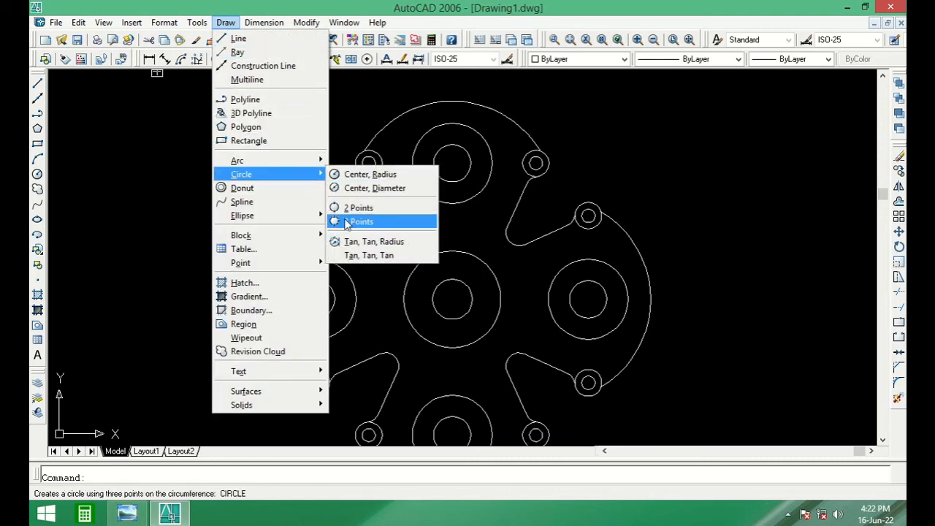
pyautogui.click(349, 246)
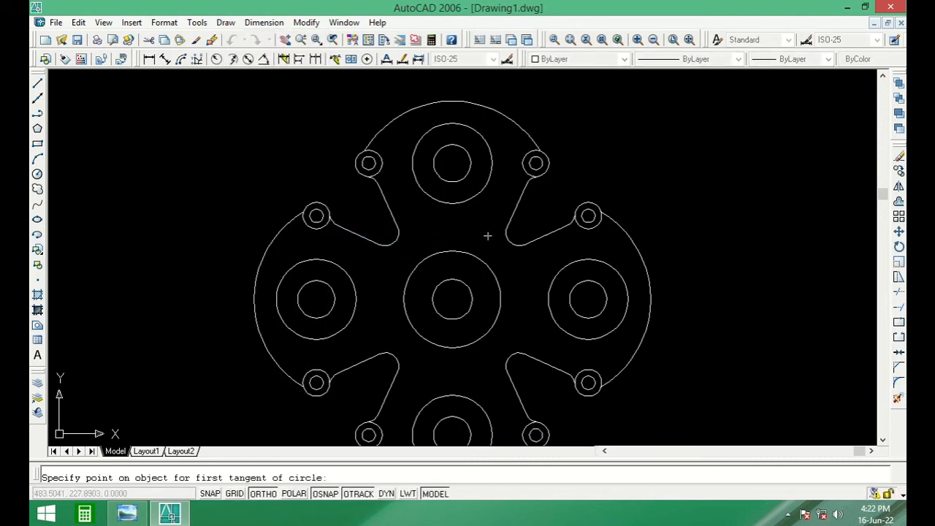
pyautogui.click(482, 189)
pyautogui.scroll(5, 551, 139)
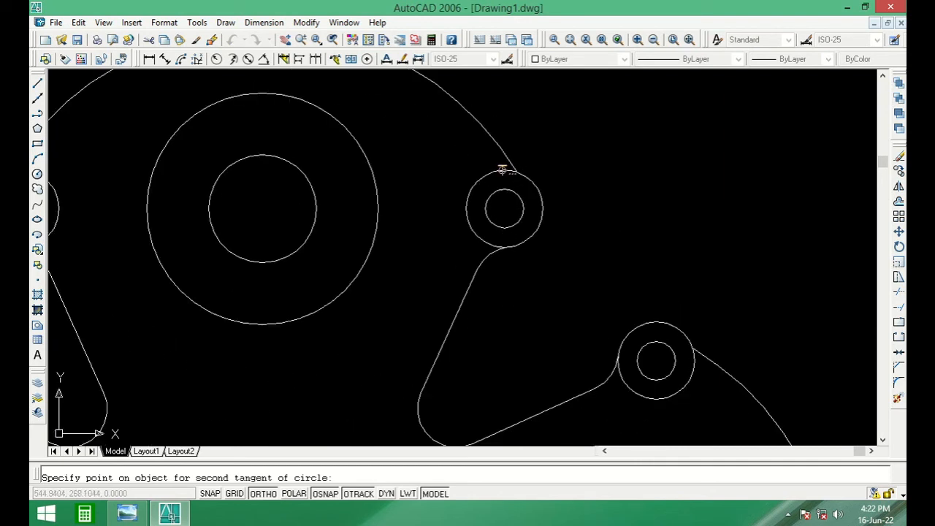
pyautogui.click(502, 169)
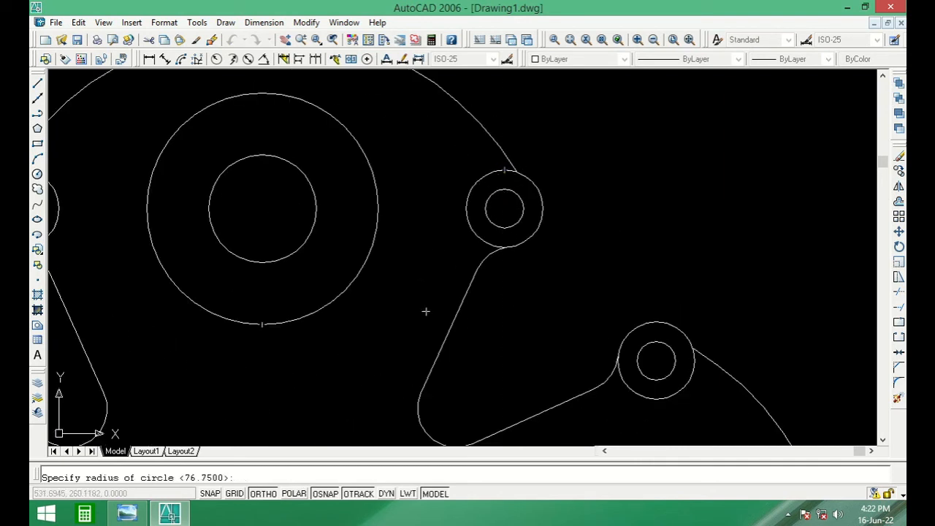
pyautogui.write('56')
pyautogui.press('Return')
pyautogui.scroll(-4, 478, 244)
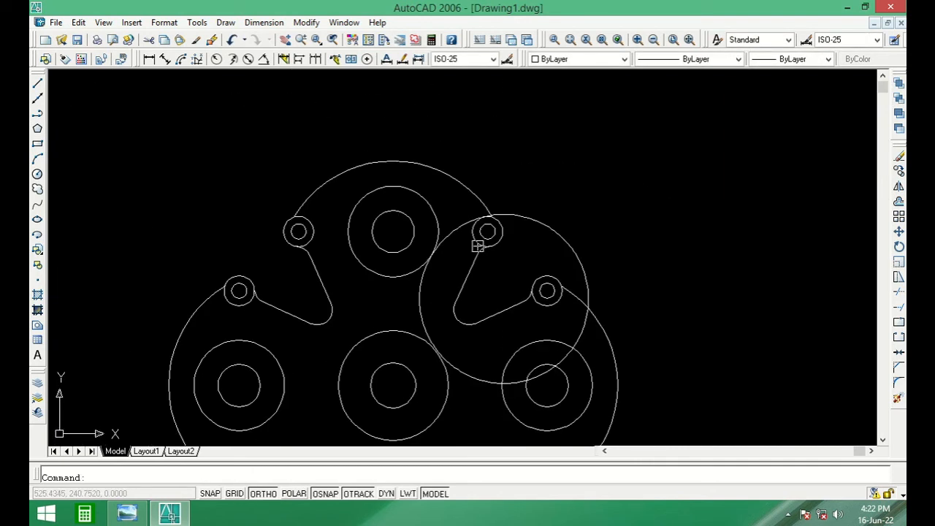
# Step: Trim the 56 radius circle below the upper arm's large circle and beyond its tangent point on the right corner circle
pyautogui.scroll(3, 478, 250)
pyautogui.scroll(-1, 478, 250)
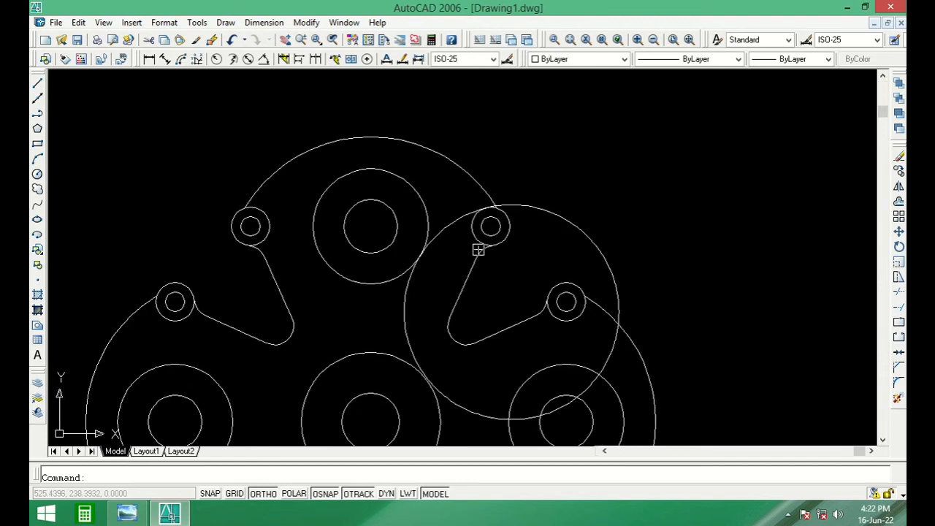
pyautogui.write('tr')
pyautogui.press('Return')
pyautogui.press('Return')
pyautogui.click(407, 299)
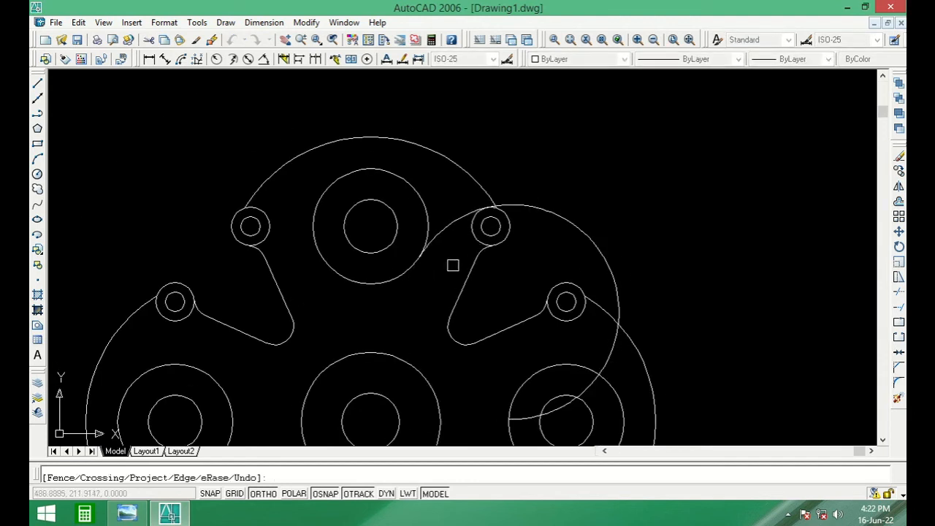
pyautogui.scroll(6, 482, 207)
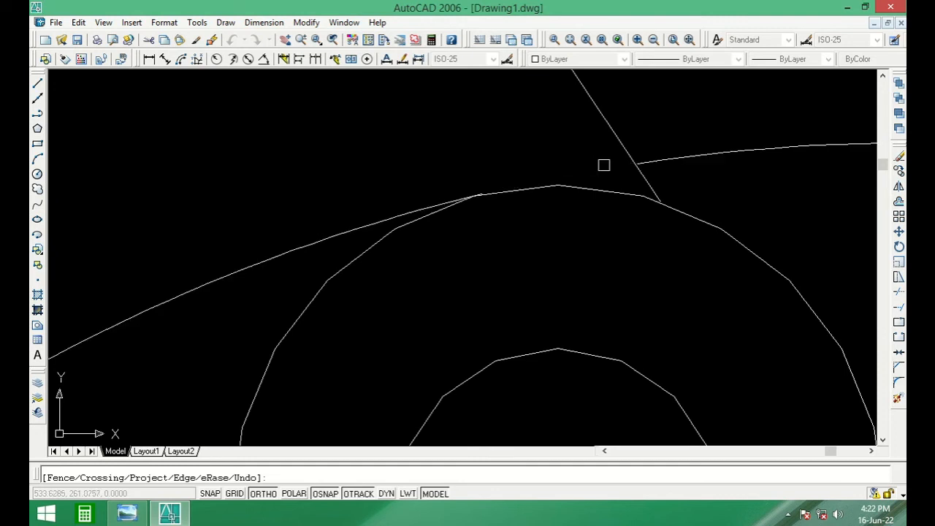
pyautogui.scroll(-2, 584, 190)
# Step: Regenerate the drawing and erase the leftover outer arc of the 56 radius circle
pyautogui.press('Escape')
pyautogui.write('re')
pyautogui.press('Return')
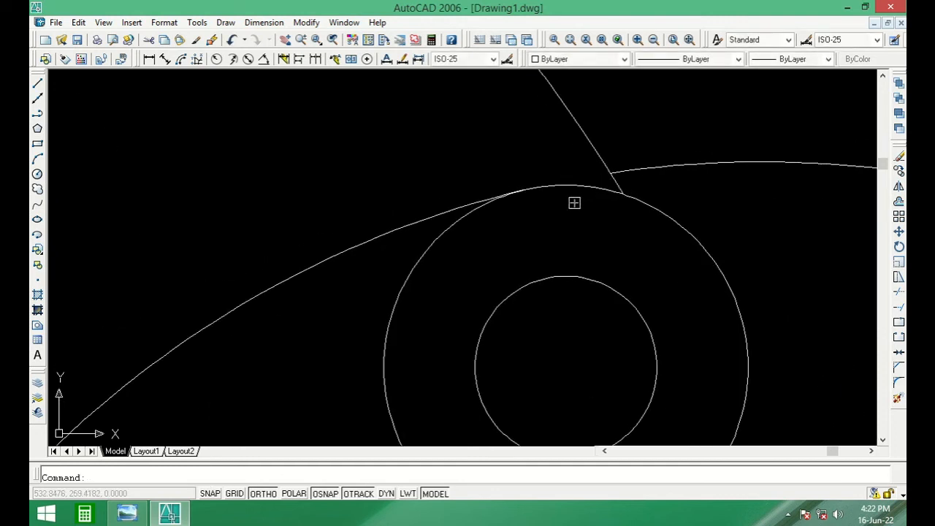
pyautogui.scroll(-2, 566, 187)
pyautogui.click(689, 198)
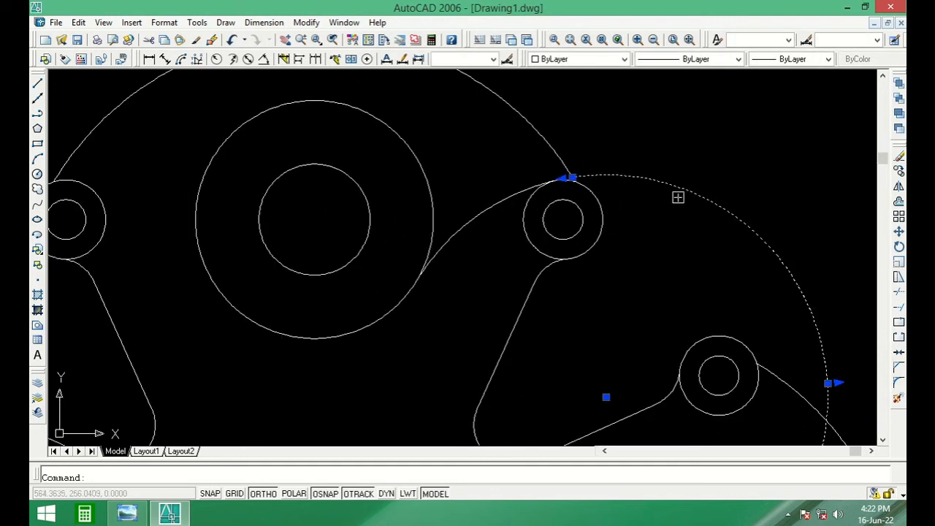
pyautogui.press('Delete')
# Step: Mirror the 56 radius arc about the vertical line through the upper arm's large circle centre, keeping the original
pyautogui.scroll(-5, 635, 190)
pyautogui.scroll(3, 600, 197)
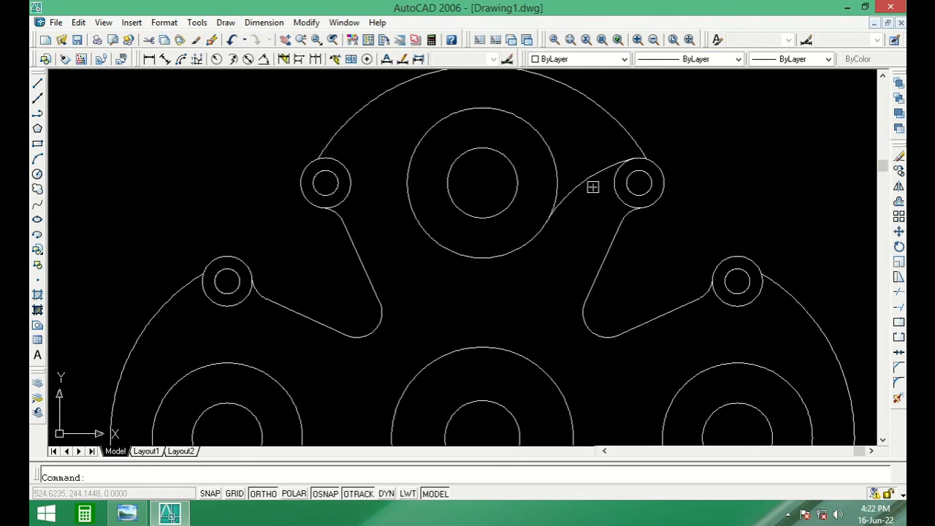
pyautogui.click(592, 187)
pyautogui.click(577, 173)
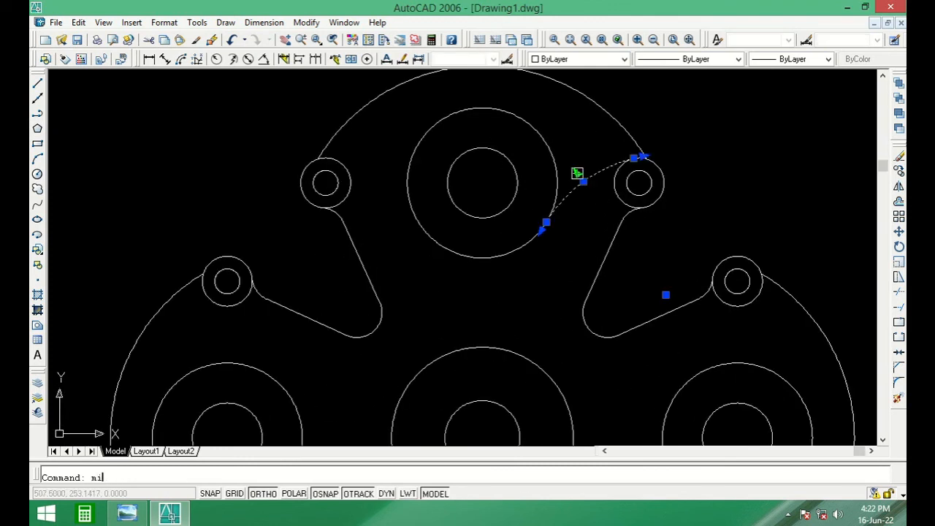
pyautogui.press('Return')
pyautogui.click(482, 183)
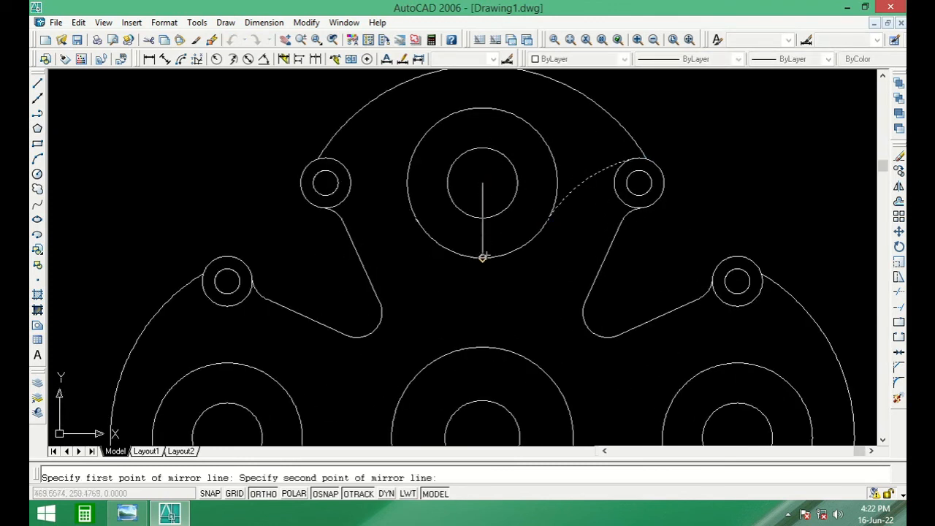
pyautogui.click(482, 312)
pyautogui.press('Return')
pyautogui.click(565, 197)
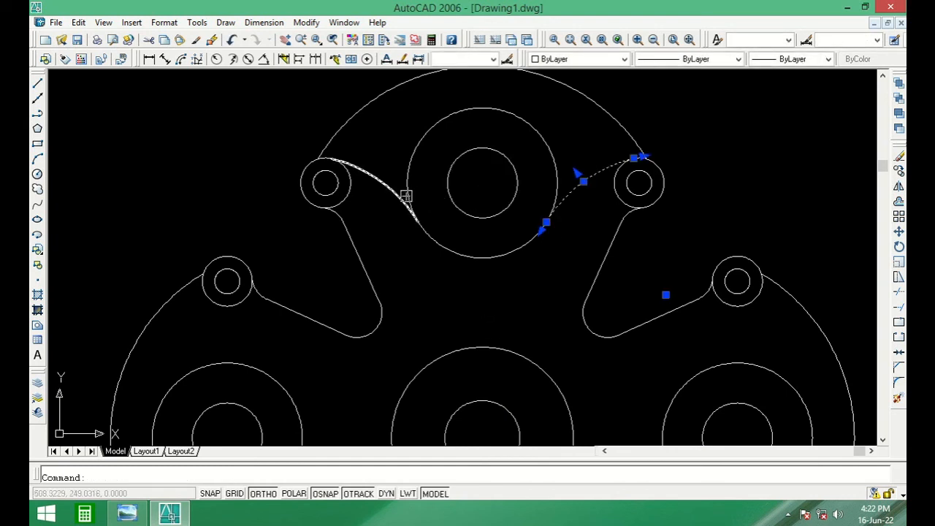
pyautogui.click(387, 194)
pyautogui.write('ar')
pyautogui.press('Return')
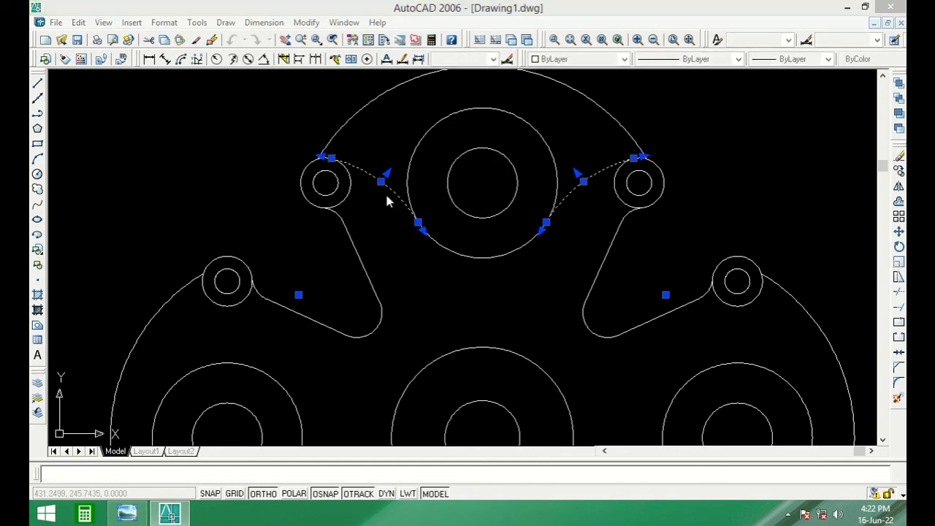
pyautogui.click(546, 152)
pyautogui.scroll(-4, 544, 155)
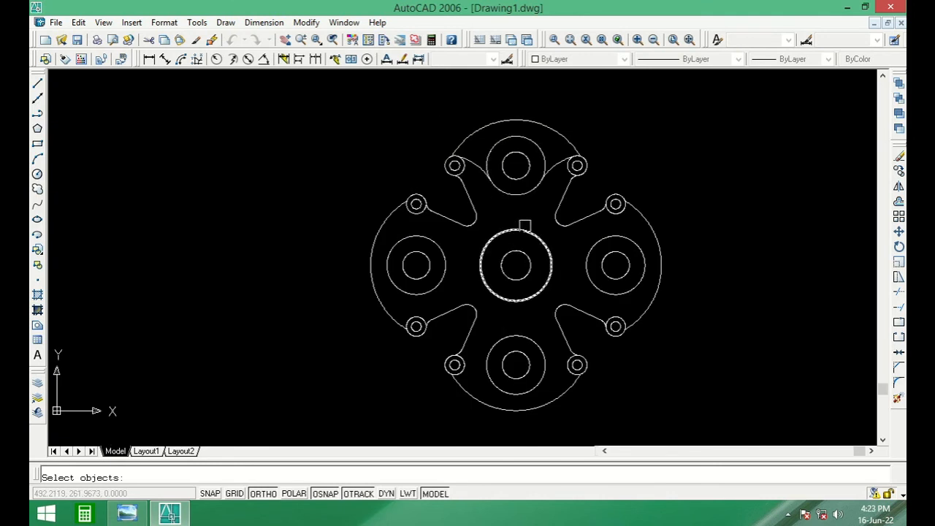
pyautogui.press('Escape')
pyautogui.press('Escape')
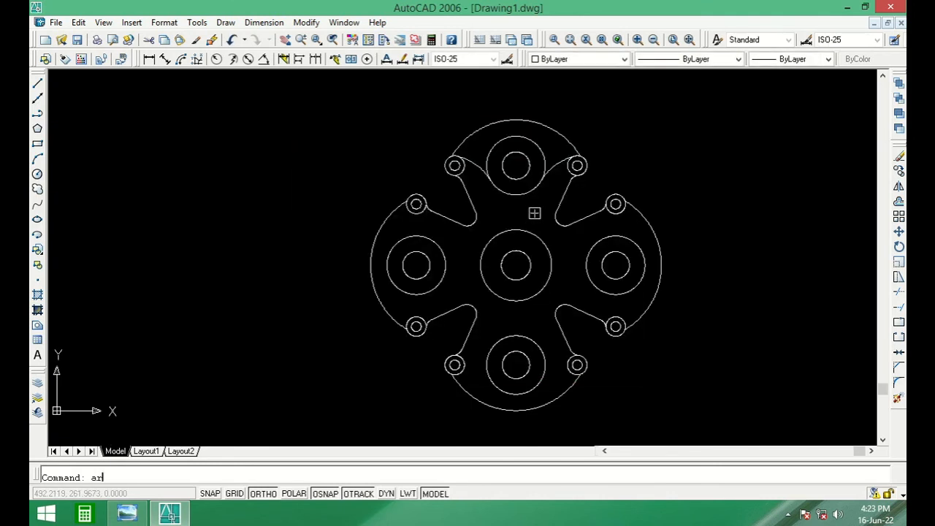
# Step: Polar array the upper arm's two inner arcs around the central circle's centre with 4 items over 360 degrees
pyautogui.write('ar')
pyautogui.press('Return')
pyautogui.click(547, 151)
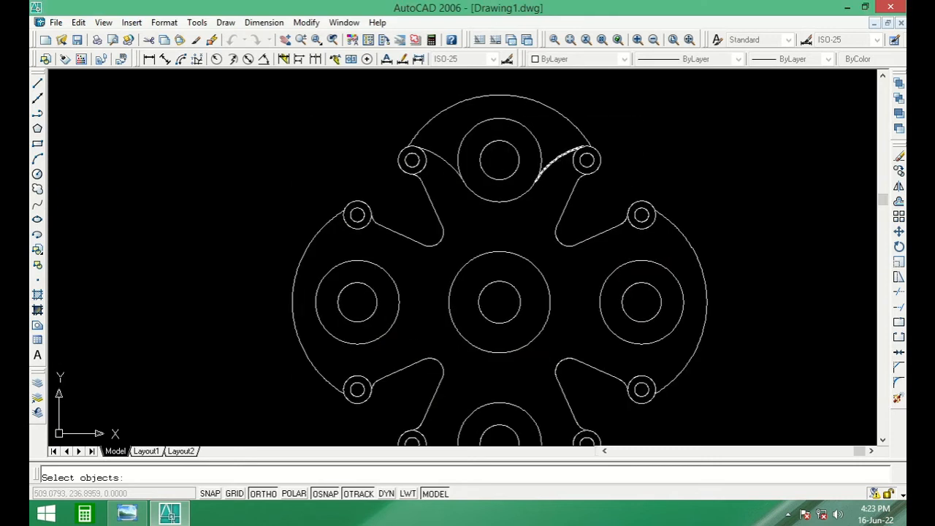
pyautogui.click(428, 157)
pyautogui.press('Return')
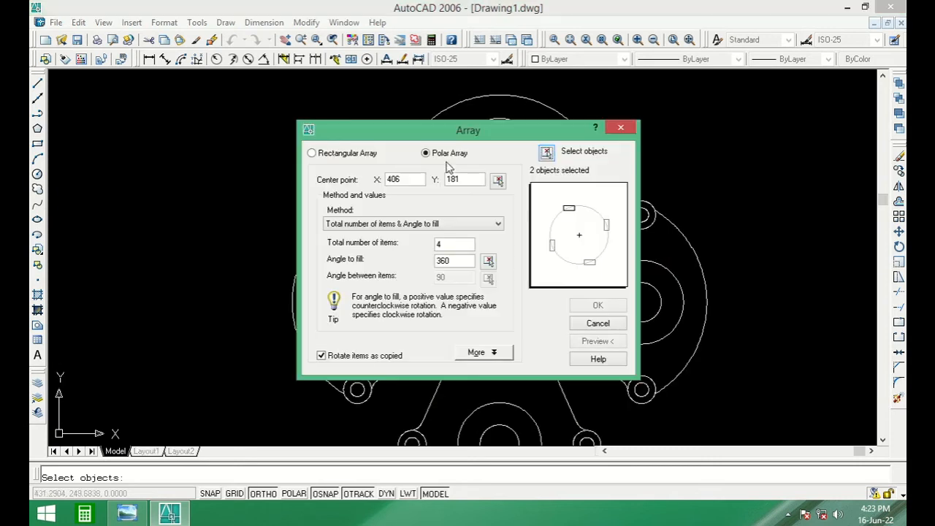
pyautogui.click(500, 183)
pyautogui.click(500, 302)
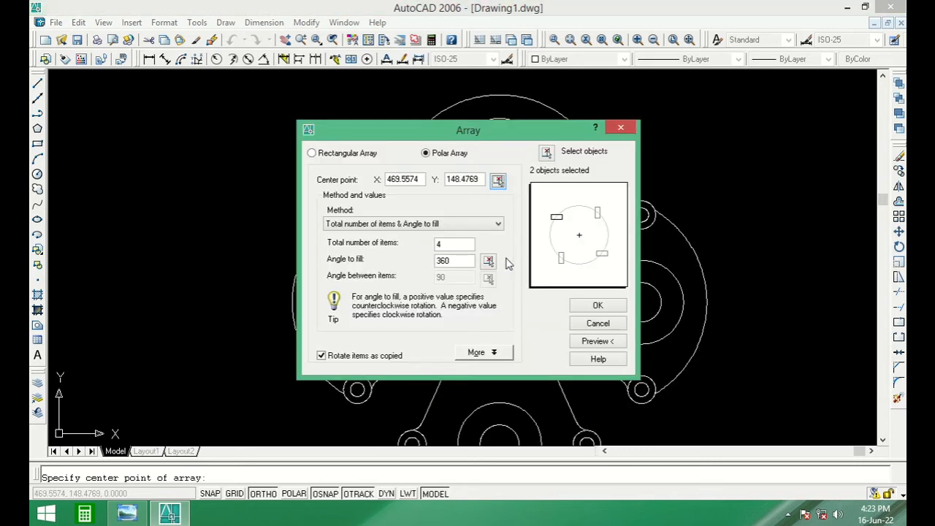
pyautogui.click(599, 304)
pyautogui.scroll(-6, 559, 270)
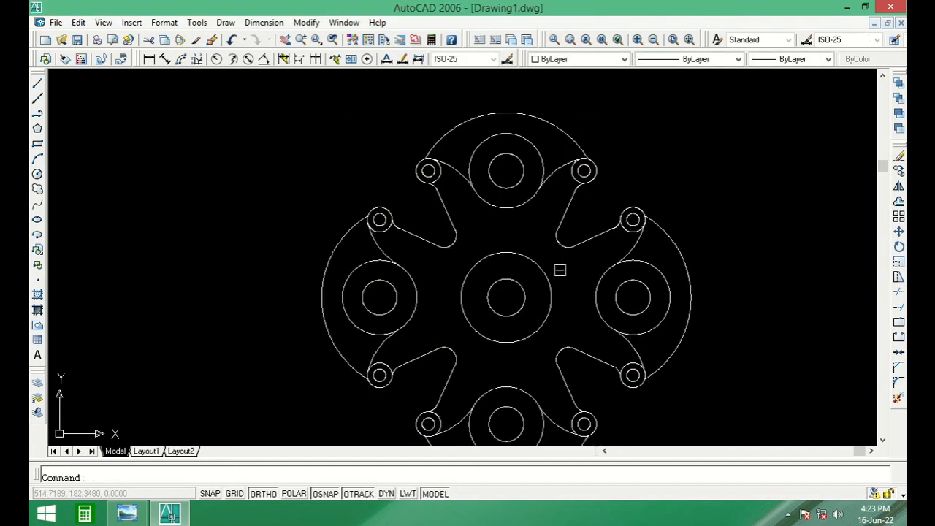
pyautogui.scroll(-2, 533, 259)
pyautogui.scroll(5, 511, 249)
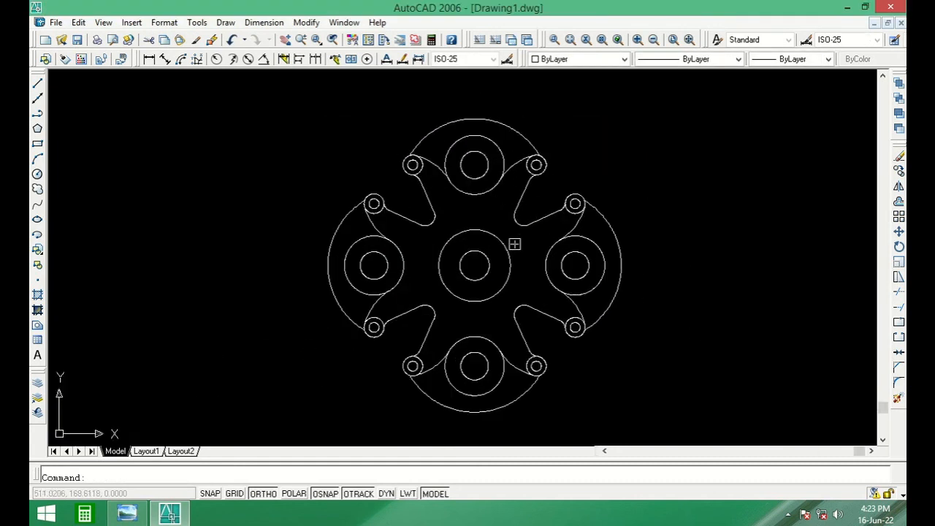
pyautogui.scroll(-2, 509, 240)
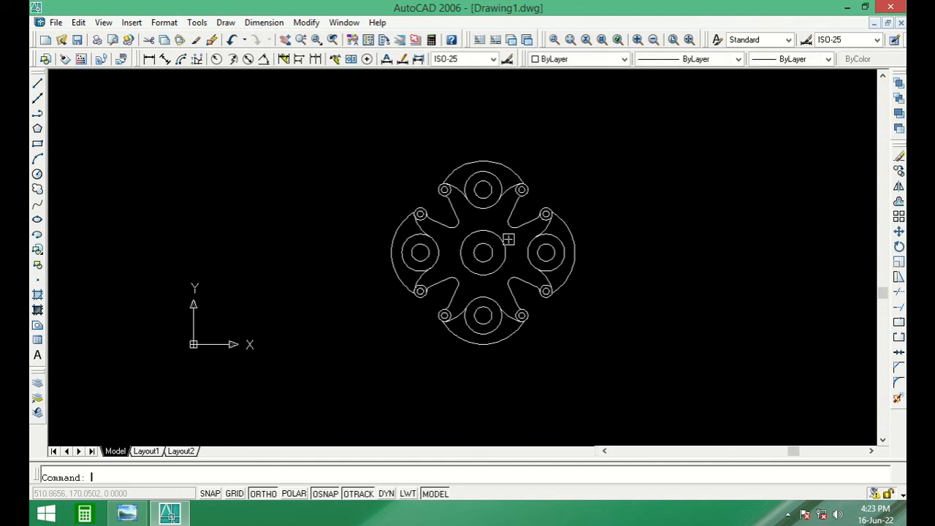